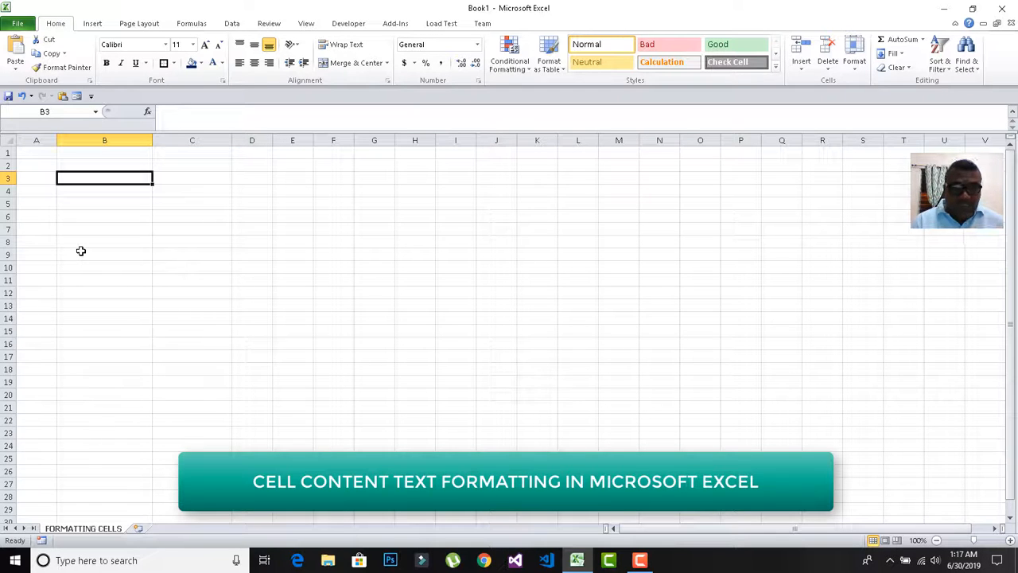
Enter JANUARY in cell B2 and fill the month series across row 2 through DECEMBER in M2.
left_click_drag(131, 242, 129, 231)
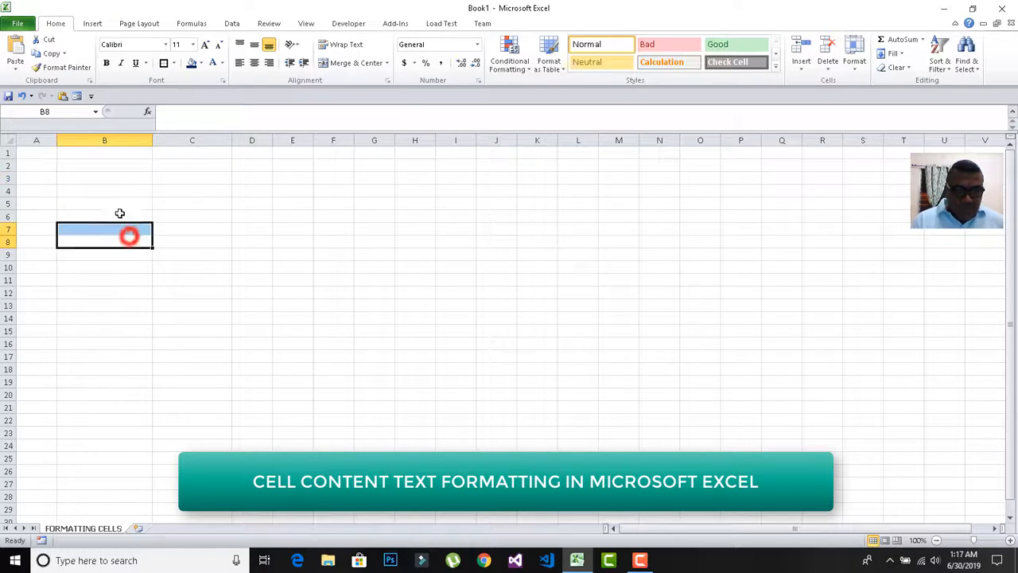
left_click(104, 166)
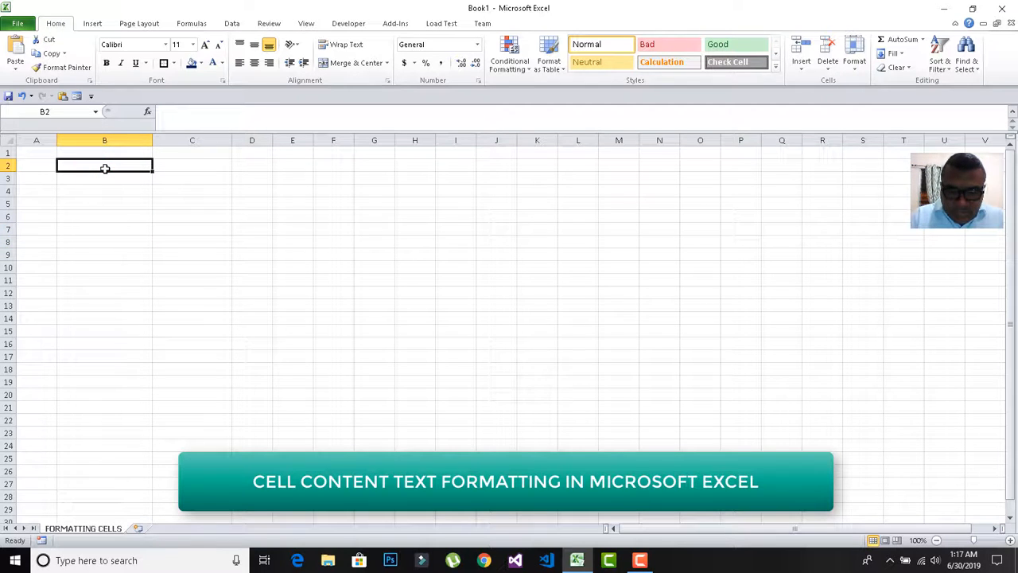
type("JANUARY")
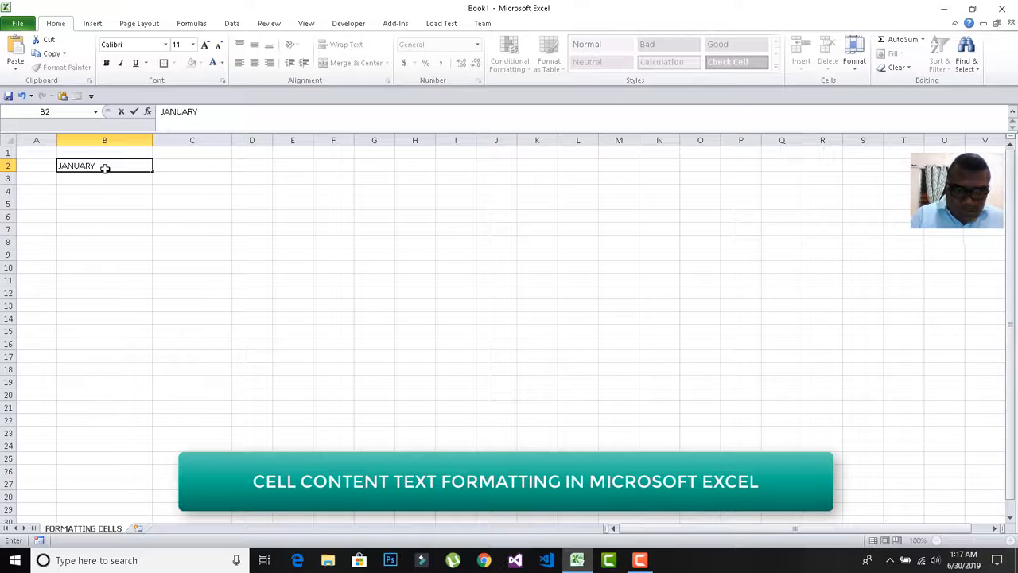
key("Return")
left_click(103, 166)
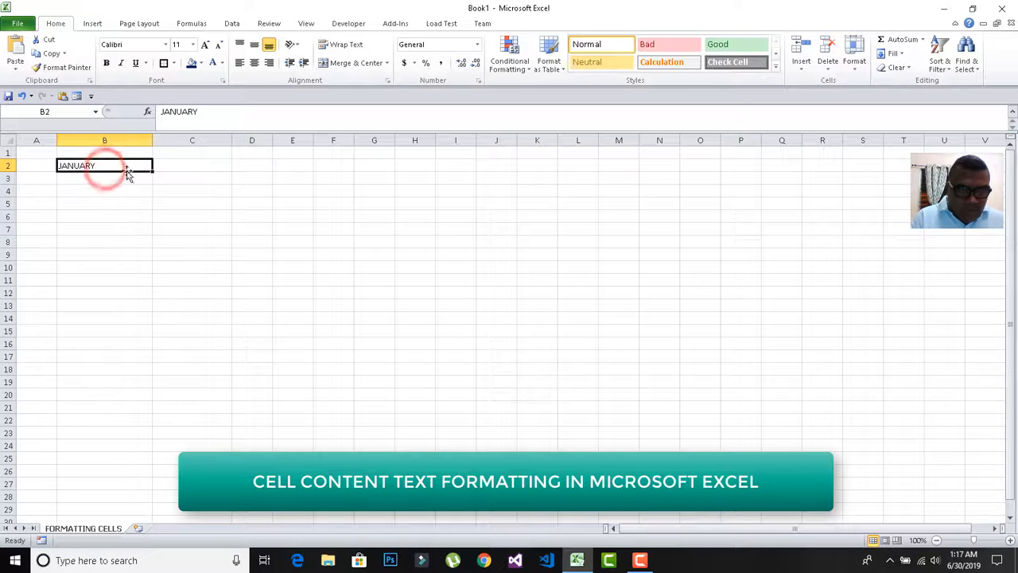
left_click_drag(151, 171, 499, 182)
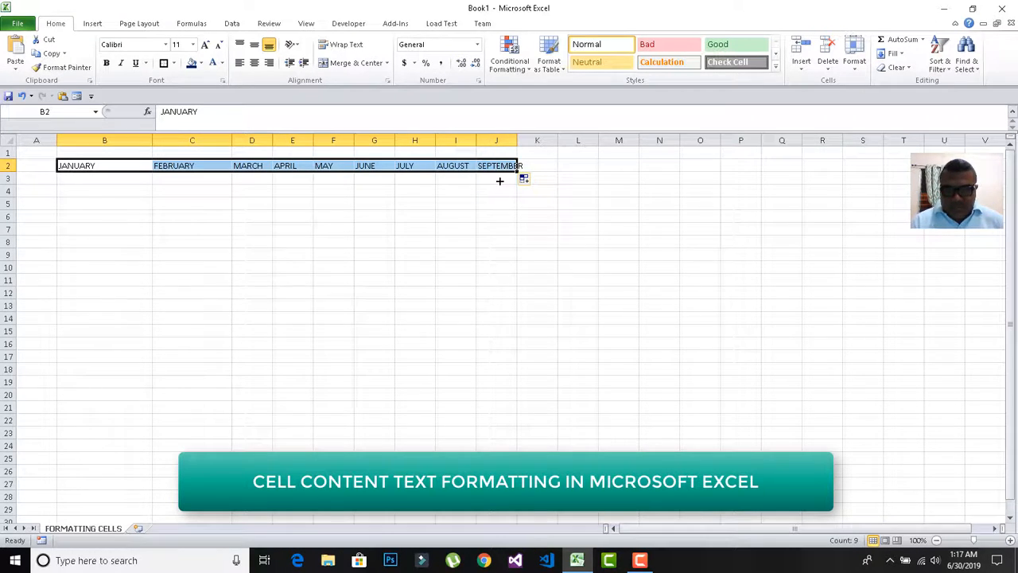
left_click_drag(517, 172, 653, 170)
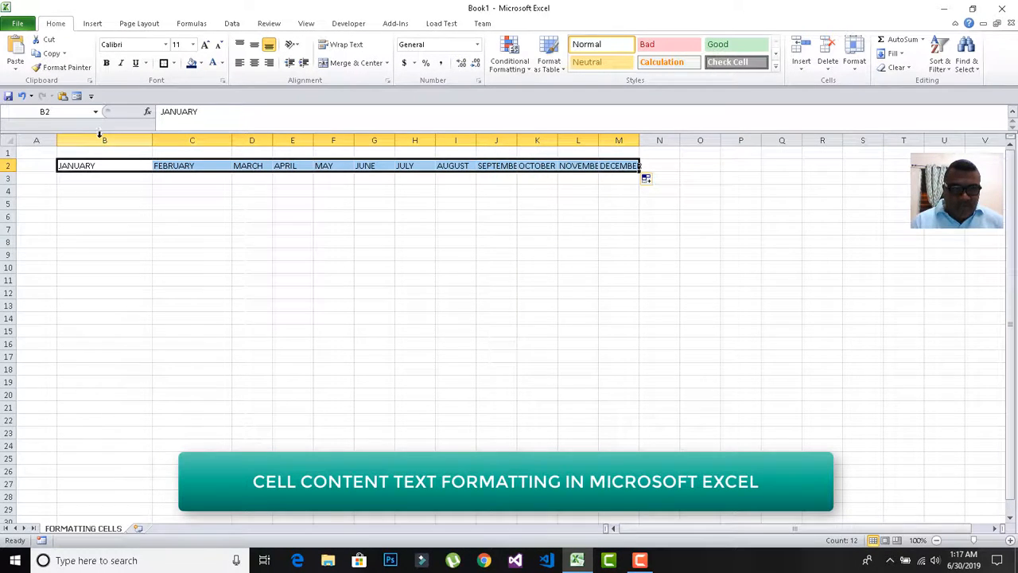
AutoFit the widths of columns B through M to the month names.
left_click_drag(101, 140, 636, 142)
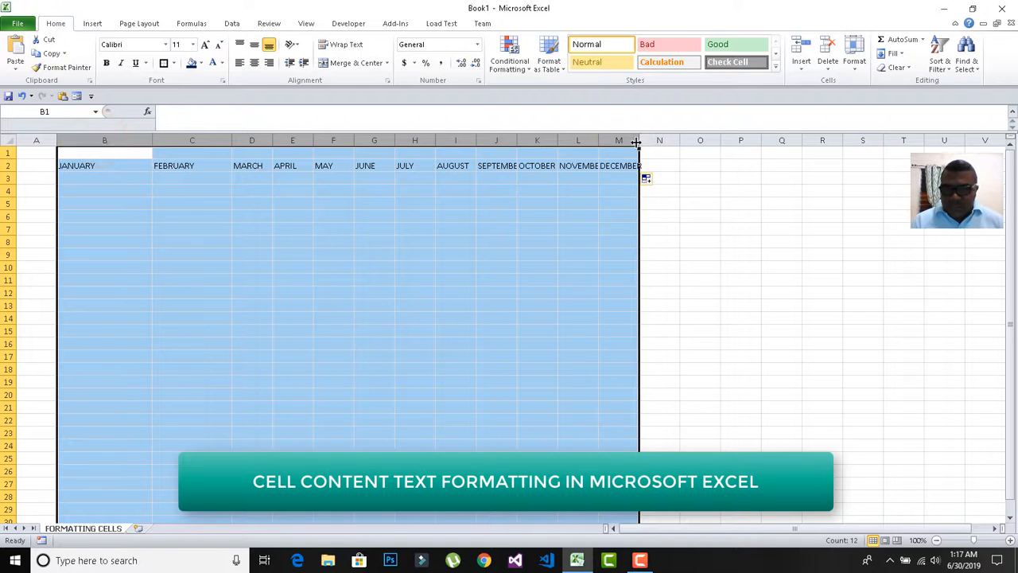
double_click(636, 141)
left_click(164, 220)
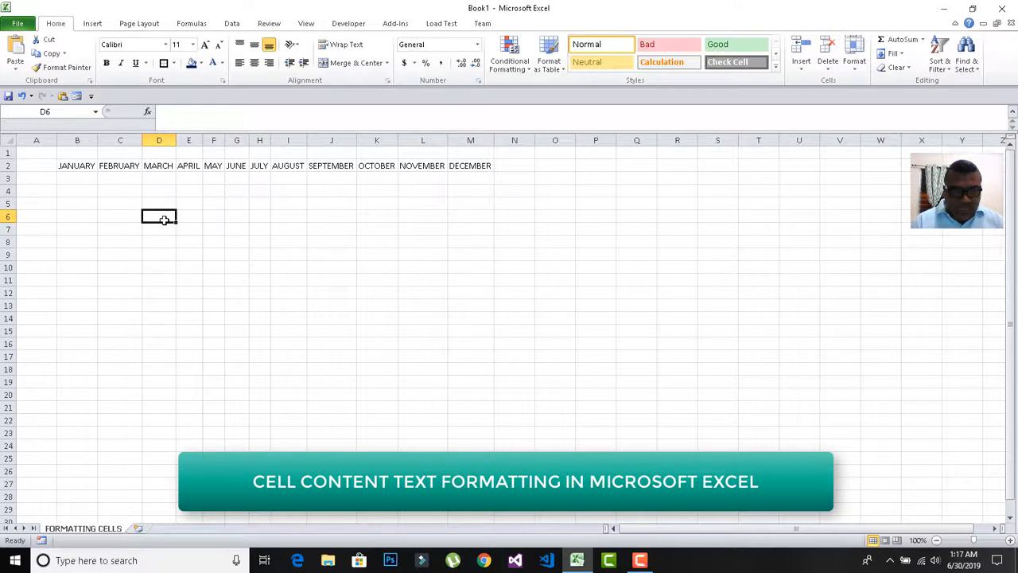
left_click_drag(79, 141, 487, 145)
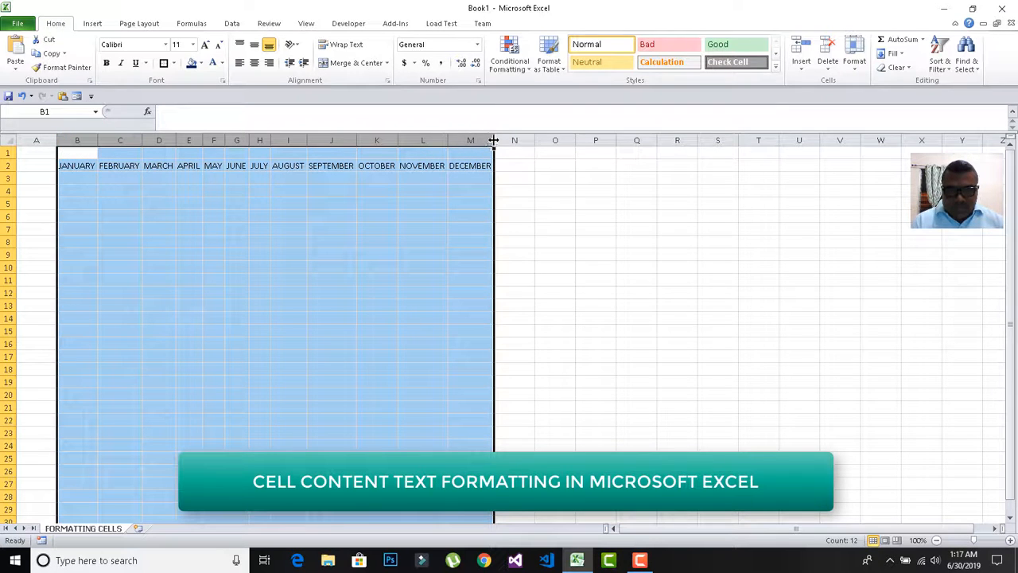
double_click(493, 140)
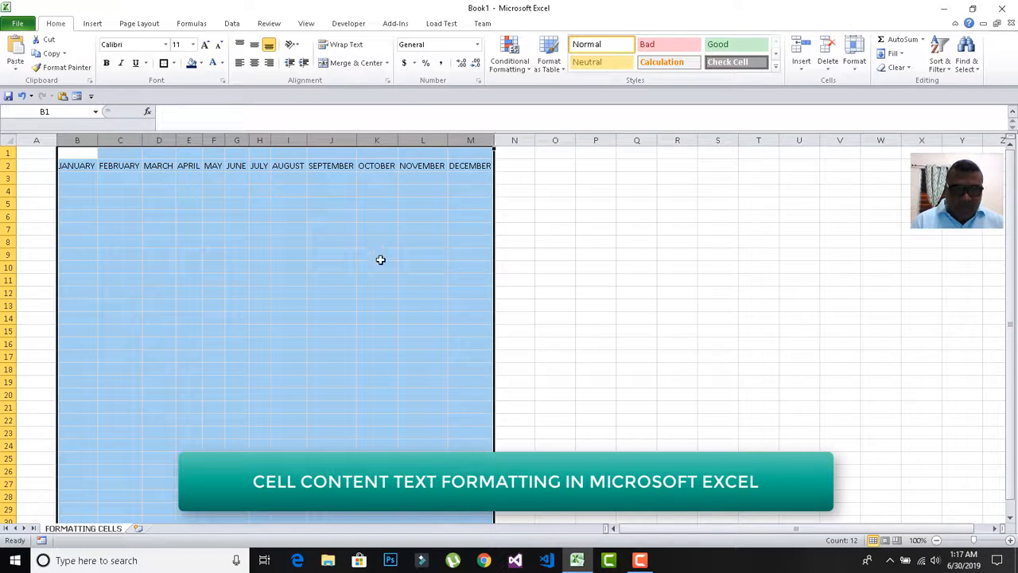
left_click(258, 252)
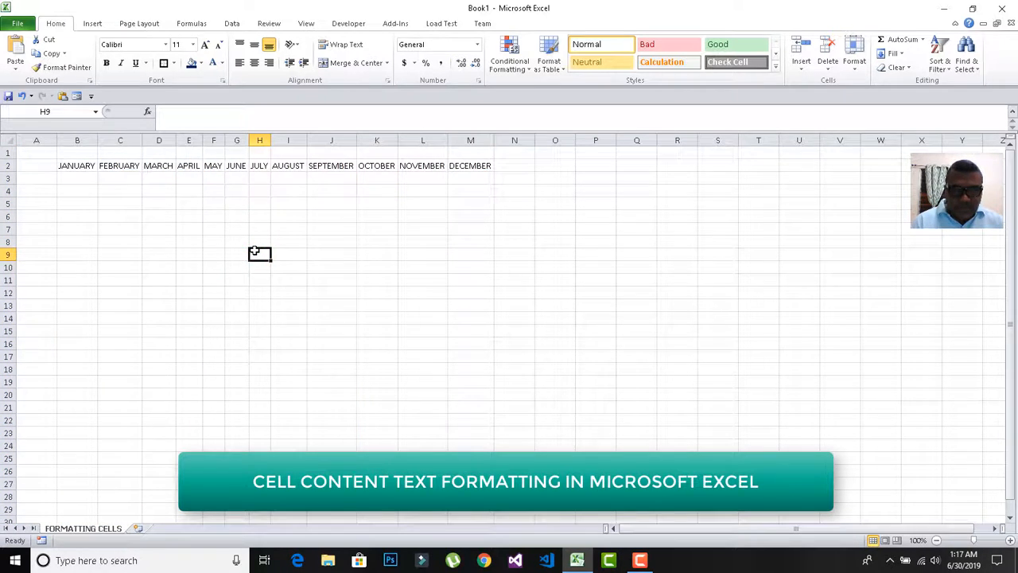
Give columns B through M one equal width, just wide enough to fit the longest month name.
left_click_drag(76, 140, 502, 140)
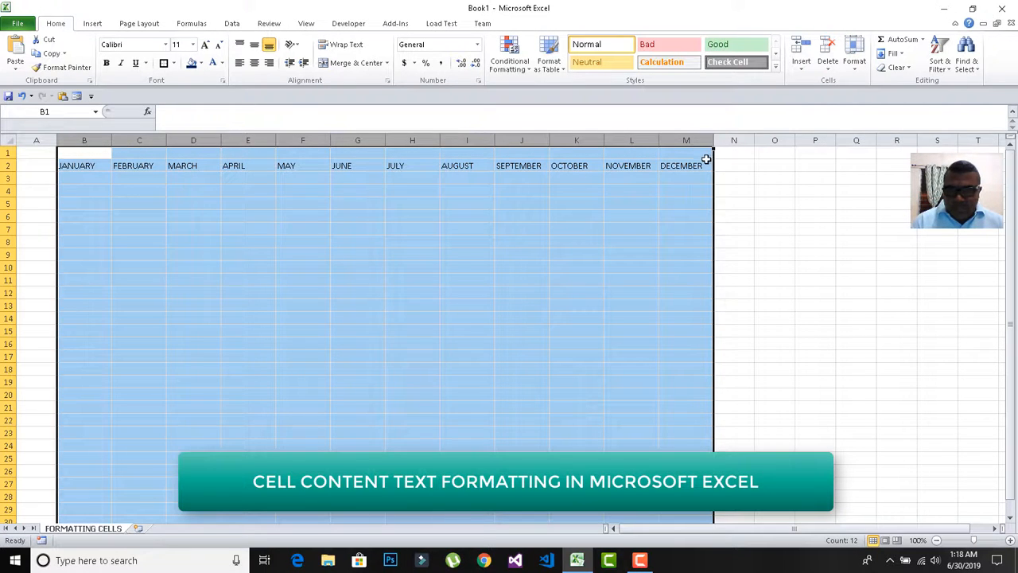
left_click_drag(713, 145, 707, 143)
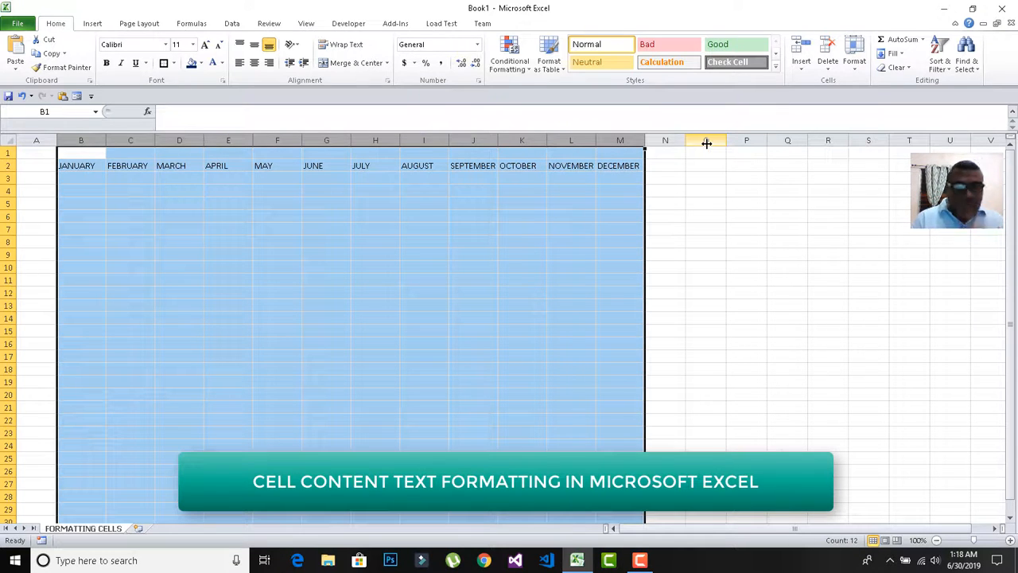
left_click(348, 266)
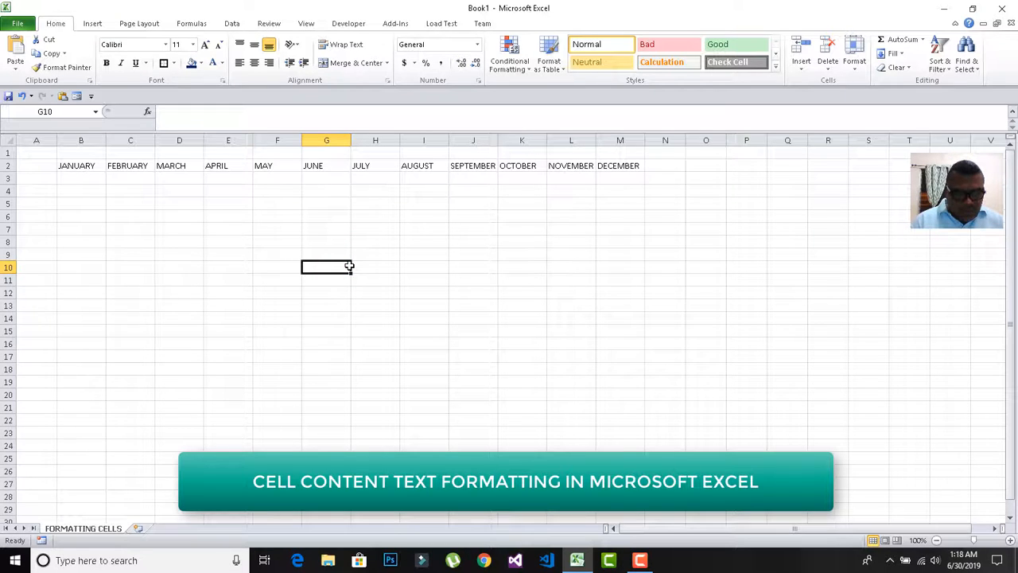
Enter the formula =RANDBETWEEN(65,200) in cell B3 beneath JANUARY.
left_click(91, 182)
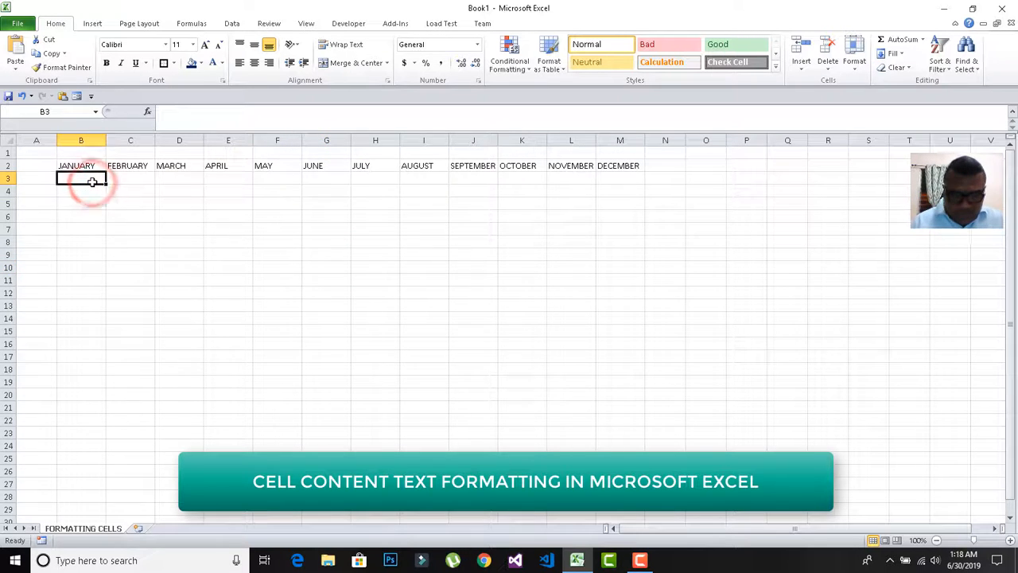
type("=")
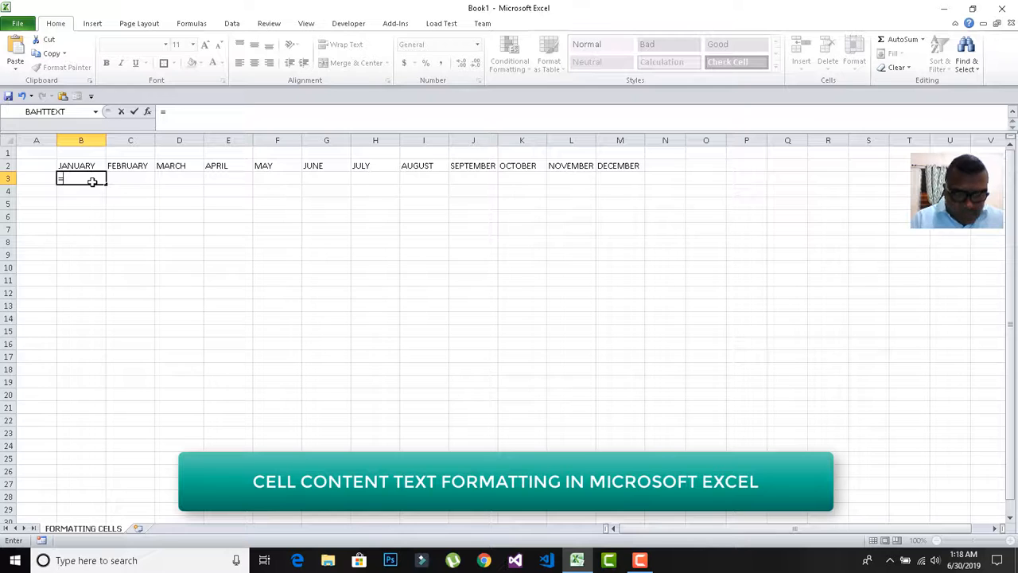
type("rand")
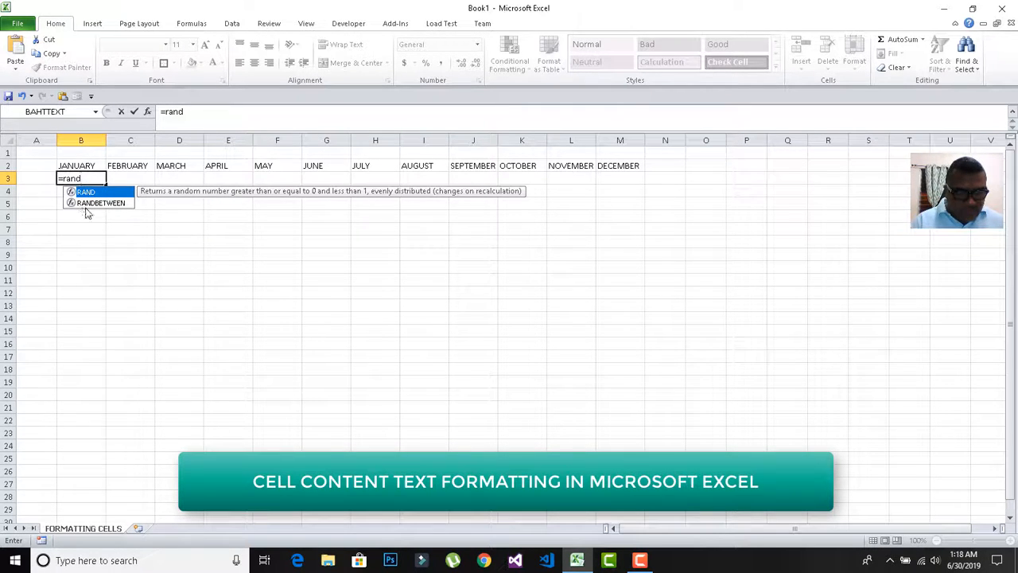
double_click(87, 203)
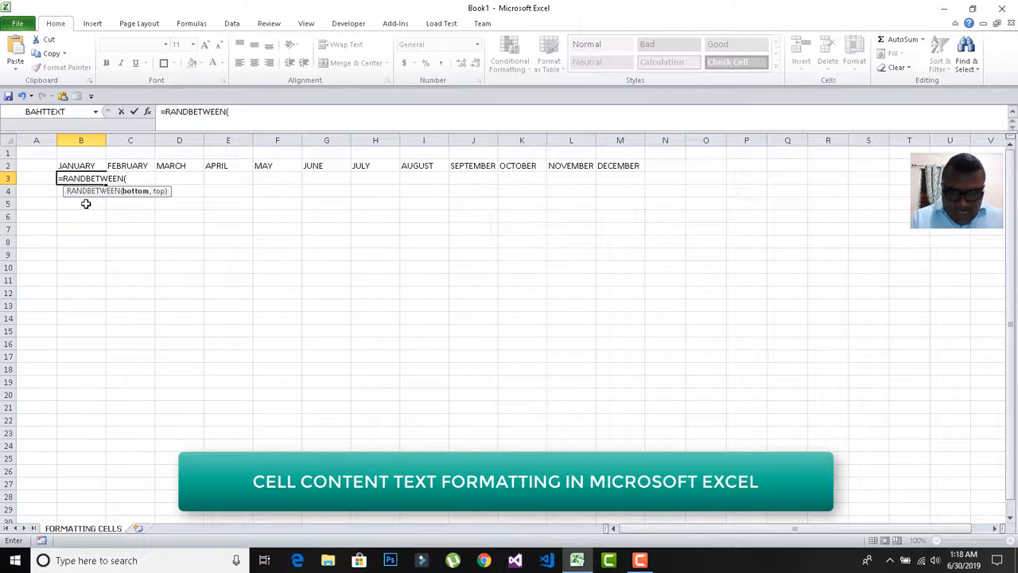
type("65,")
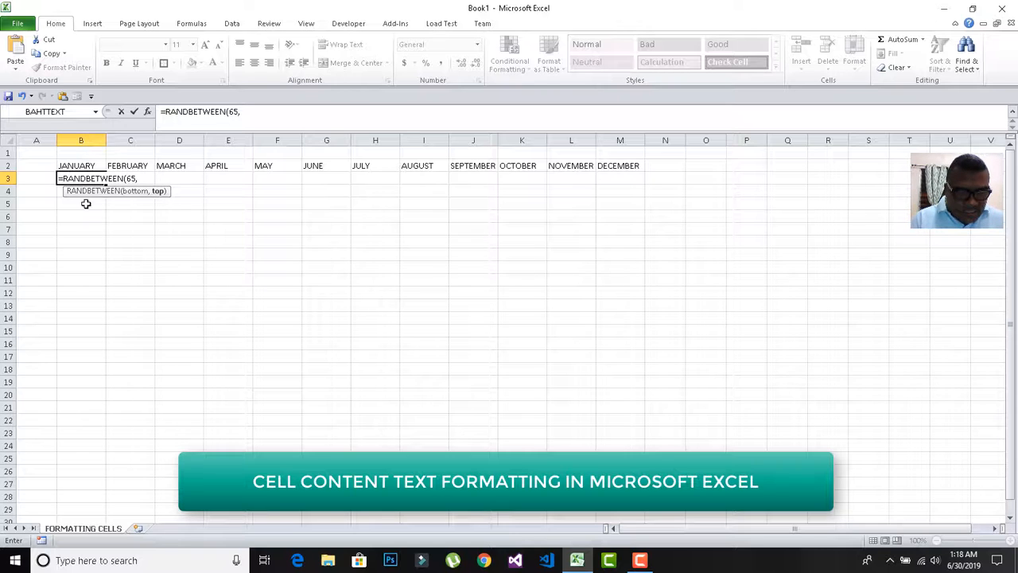
type("200")
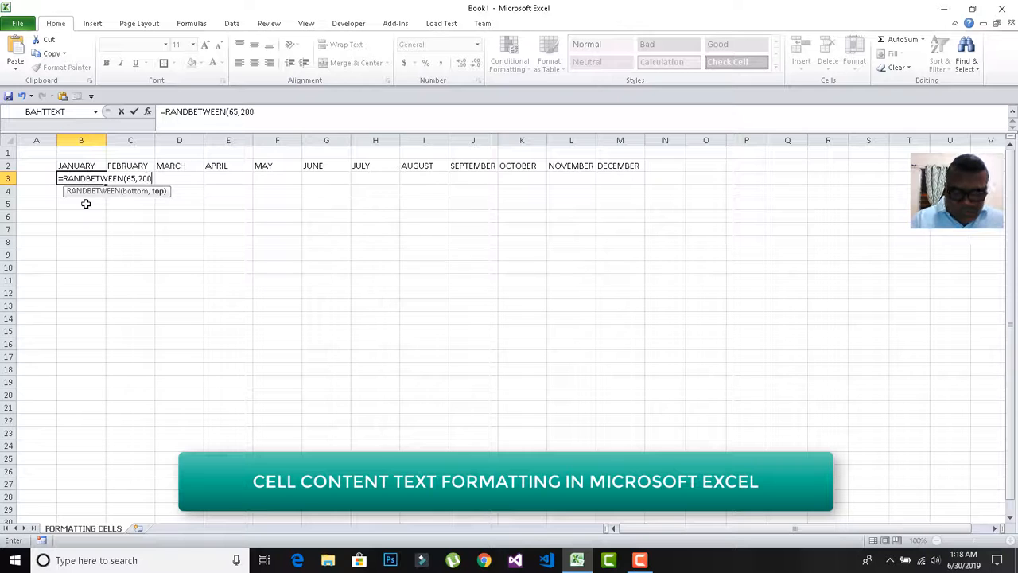
type(")")
key("Return")
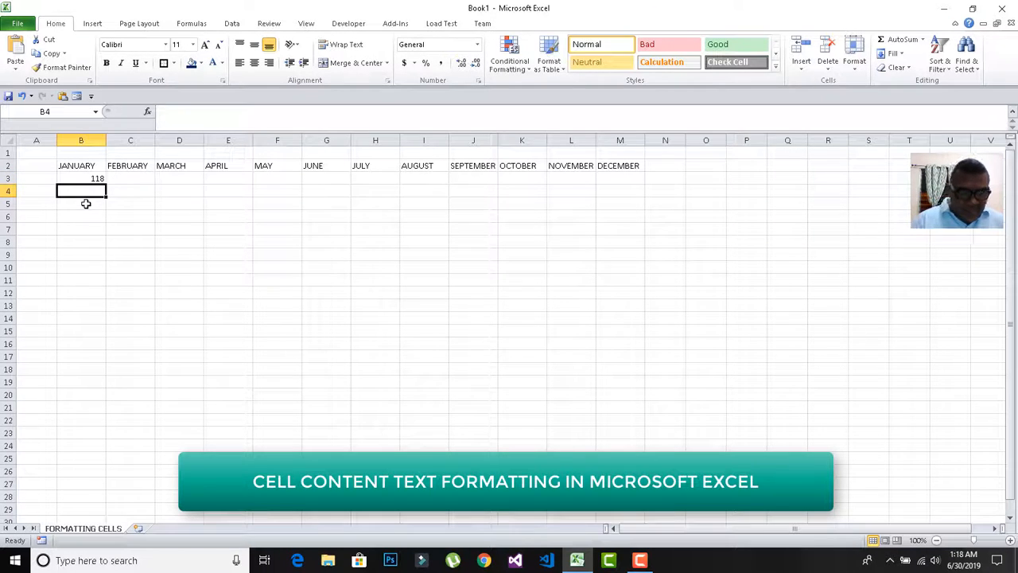
Fill the random-number formula from B3 across to column M and down to row 14.
left_click(89, 178)
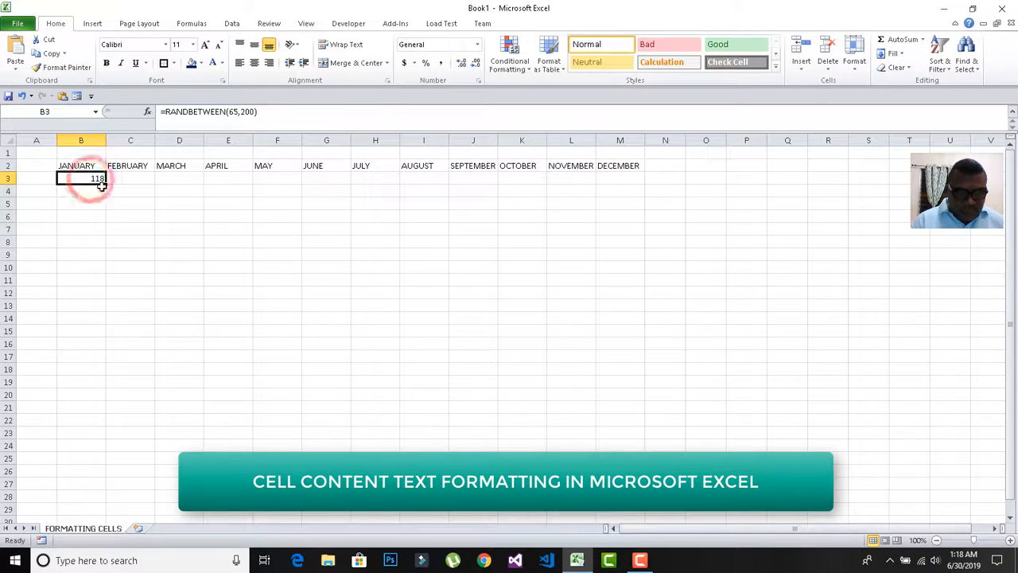
left_click_drag(104, 182, 638, 350)
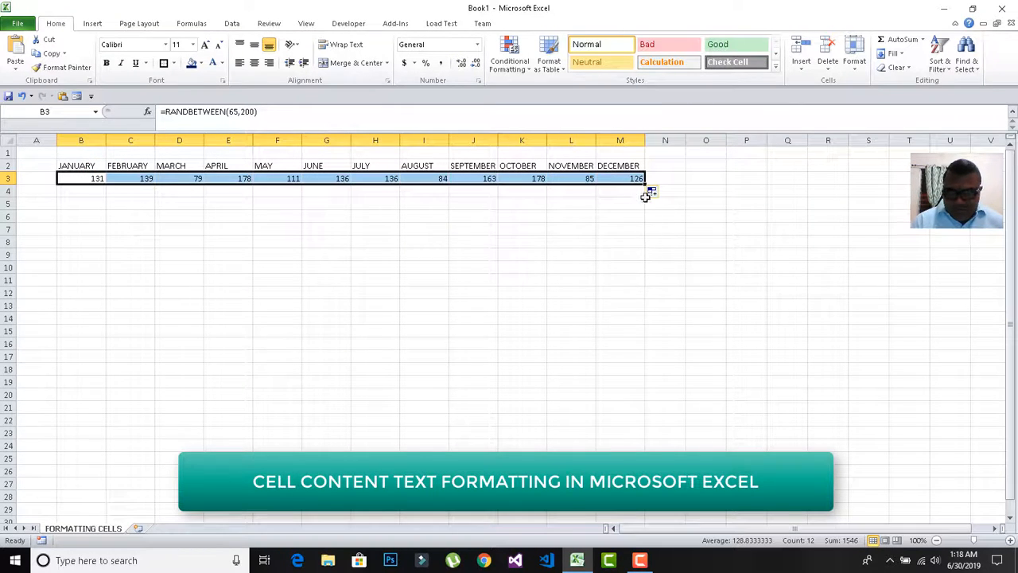
left_click_drag(645, 184, 652, 331)
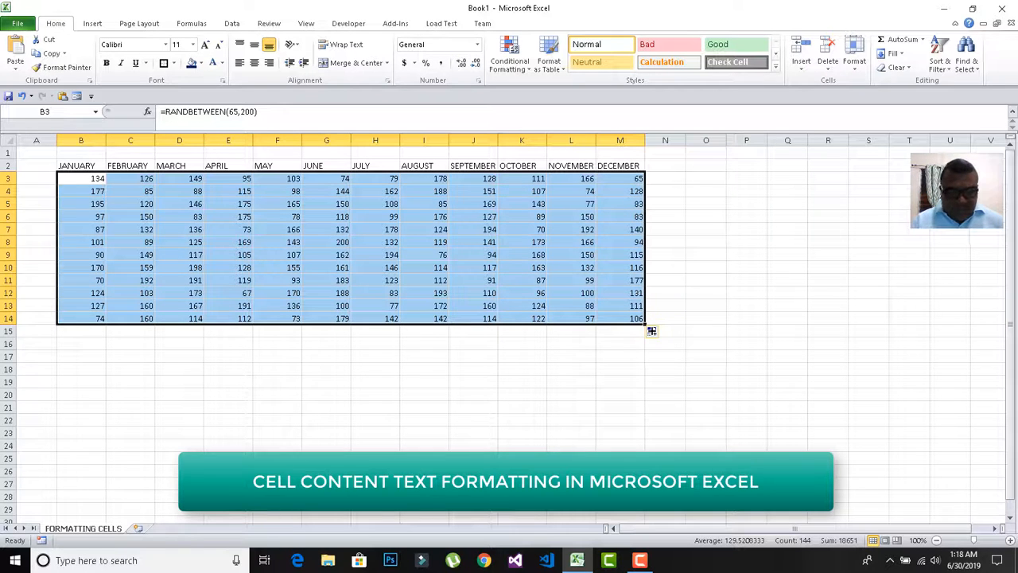
left_click(567, 391)
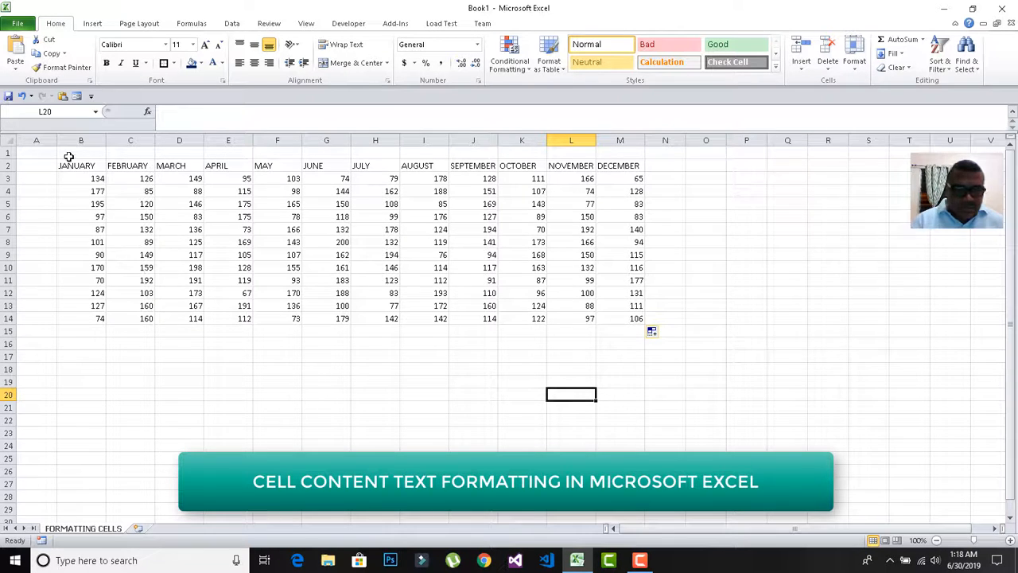
Center the contents of columns B through M horizontally and align them to the middle vertically.
left_click_drag(80, 140, 622, 178)
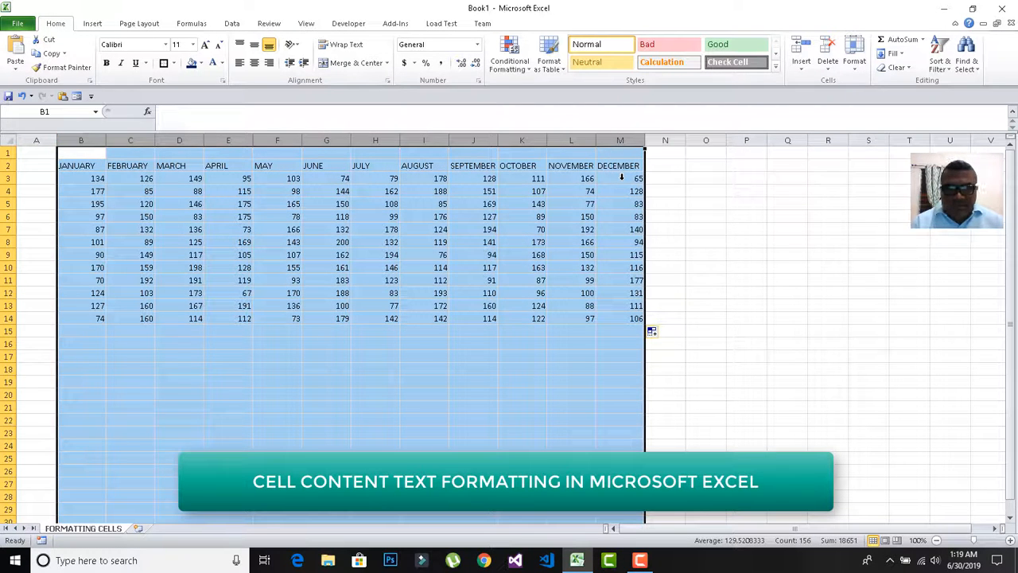
left_click(254, 64)
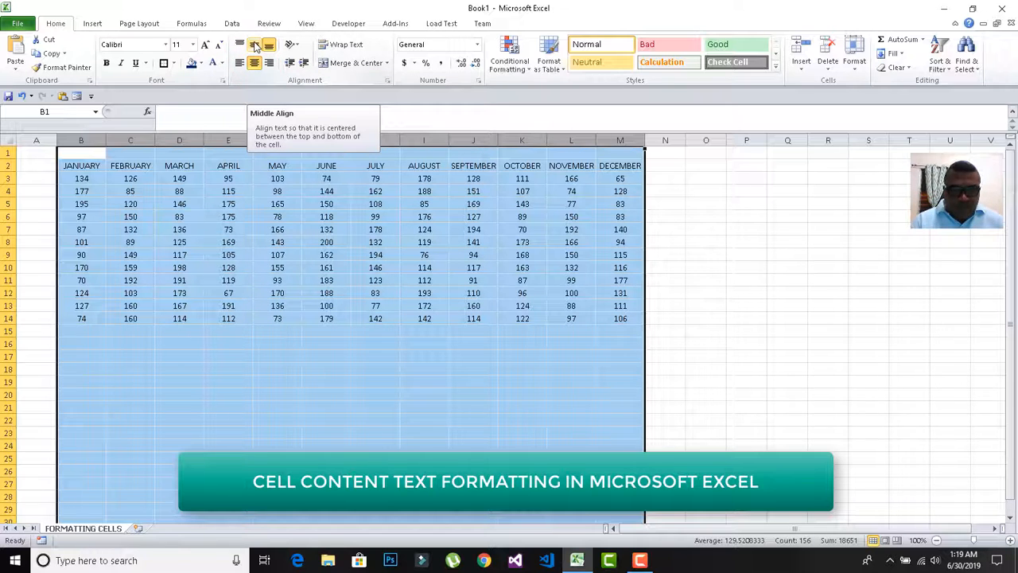
left_click(254, 45)
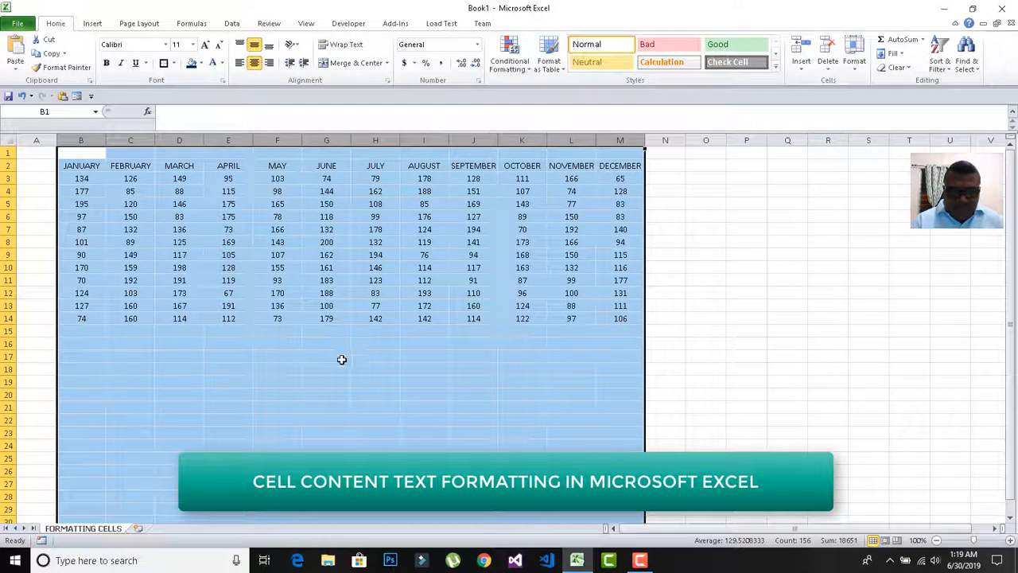
left_click(340, 358)
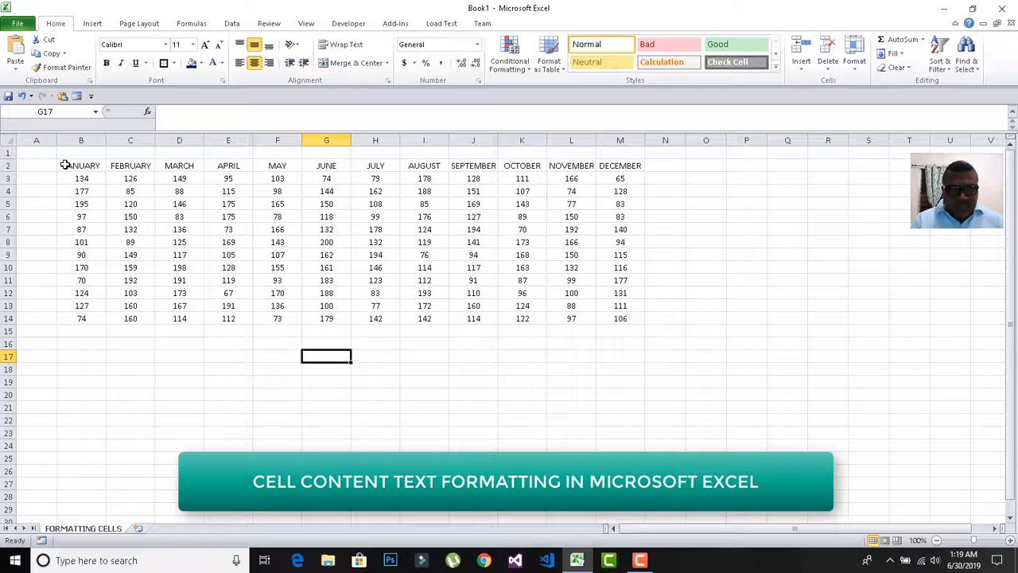
Format B2:M14 as a dark blue table with headers, and change it to the light purple style with a solid header row.
left_click_drag(65, 165, 614, 317)
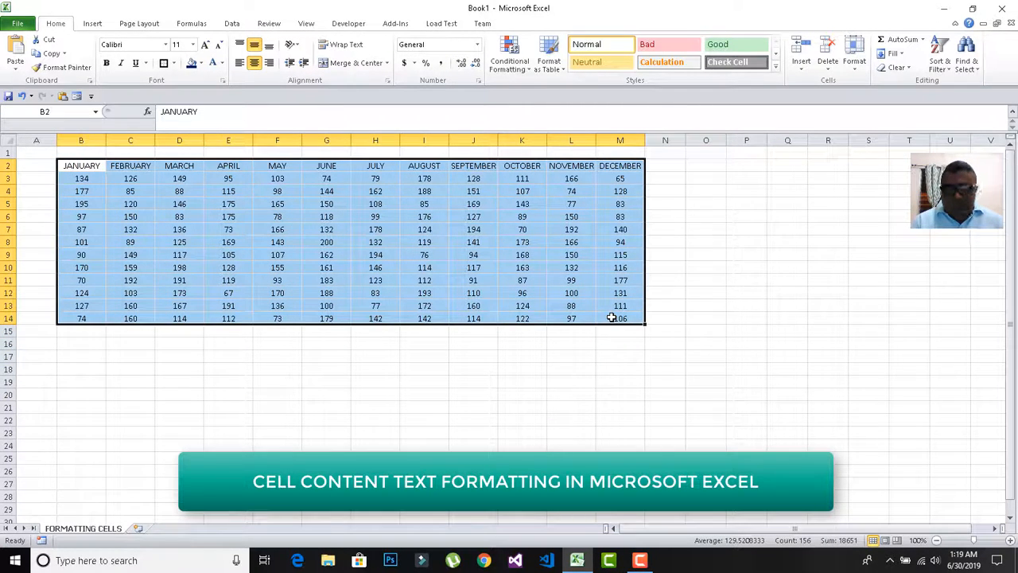
left_click(564, 70)
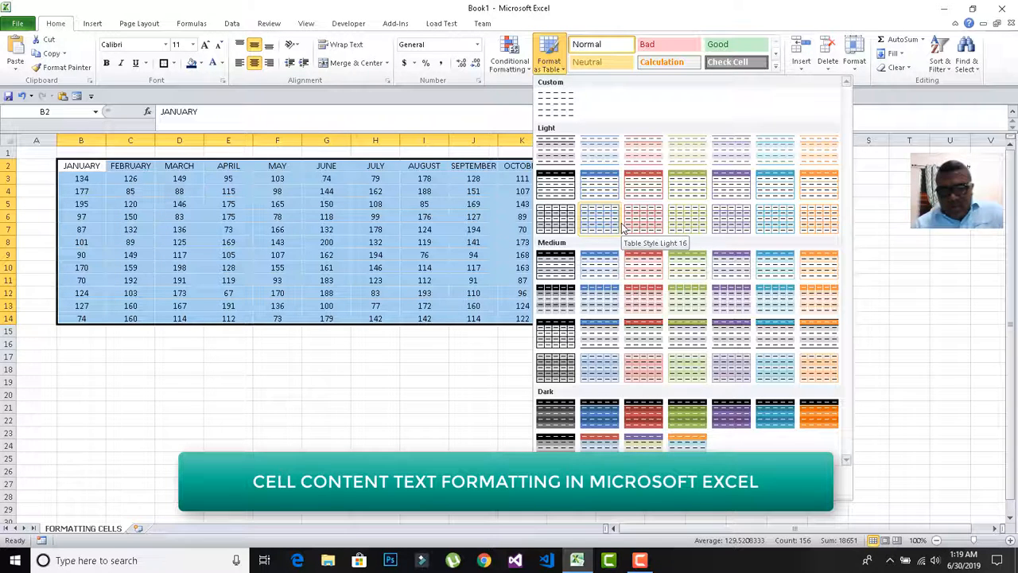
left_click(600, 408)
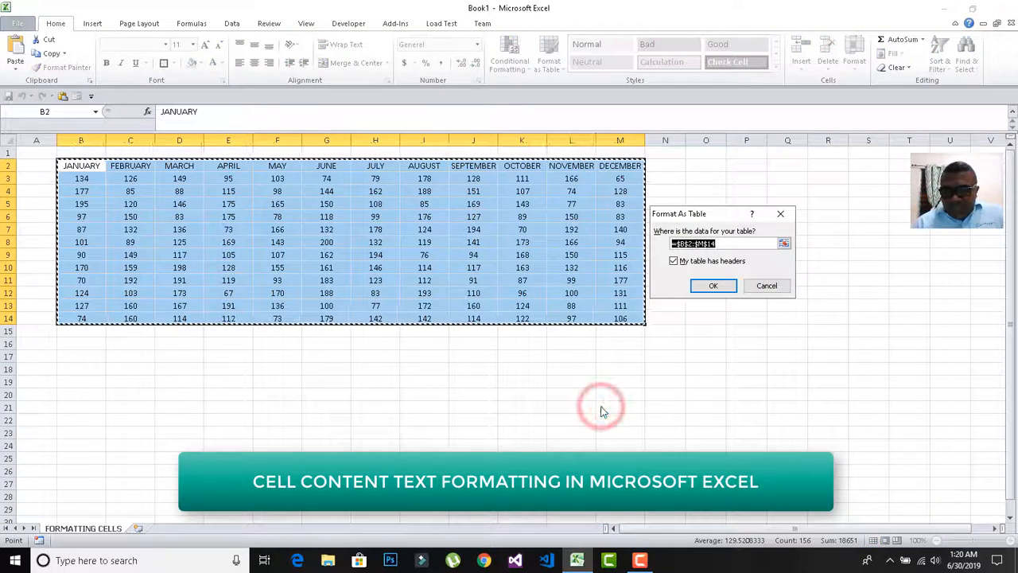
left_click(712, 286)
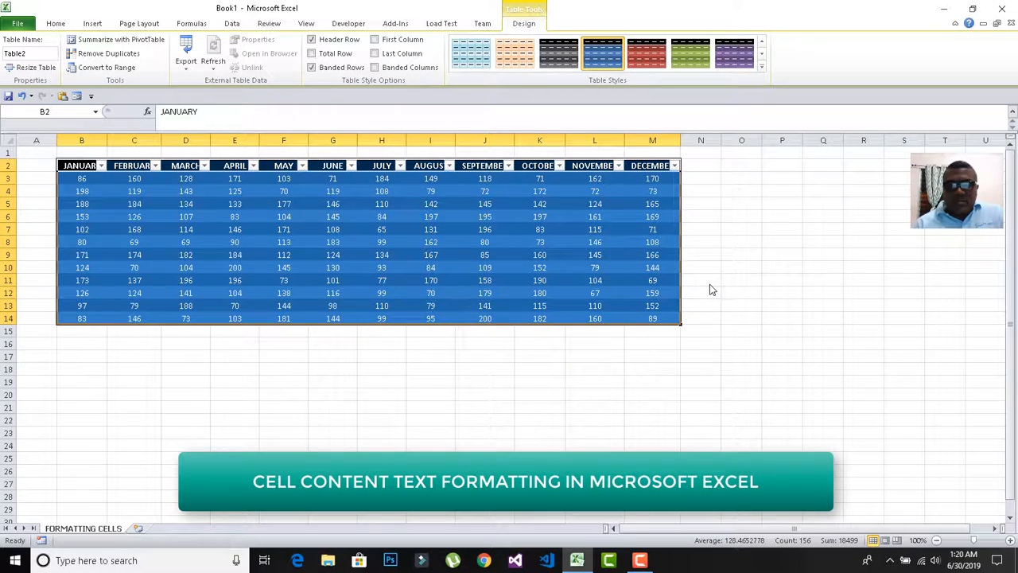
left_click(761, 67)
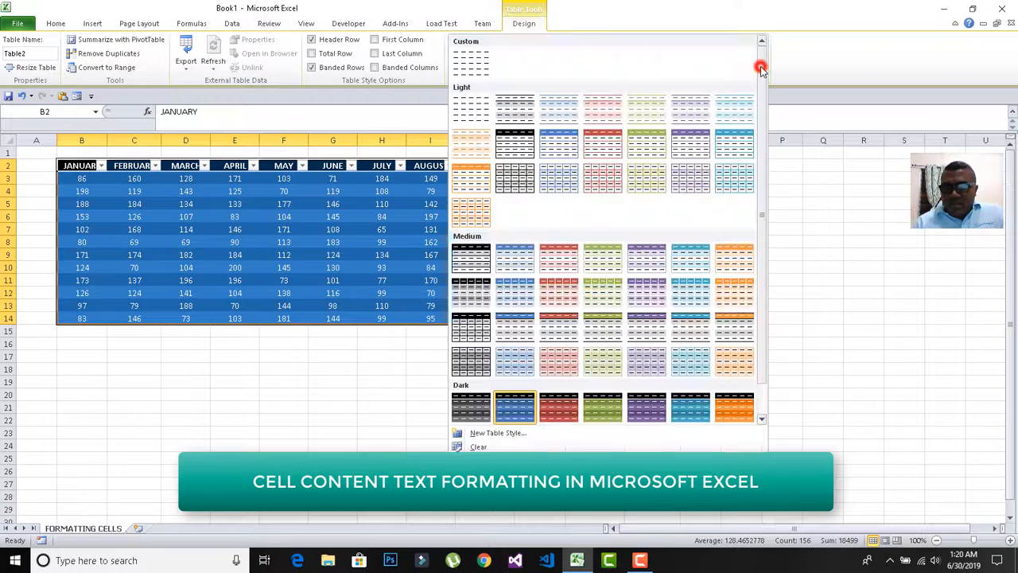
left_click(680, 143)
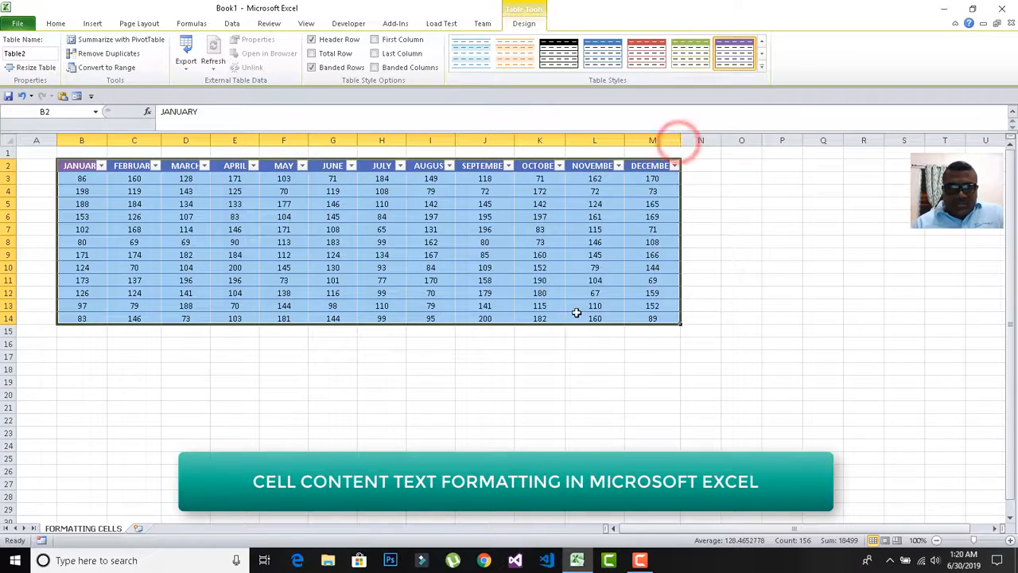
Insert three blank rows at row 1 to make space above the table.
left_click(209, 392)
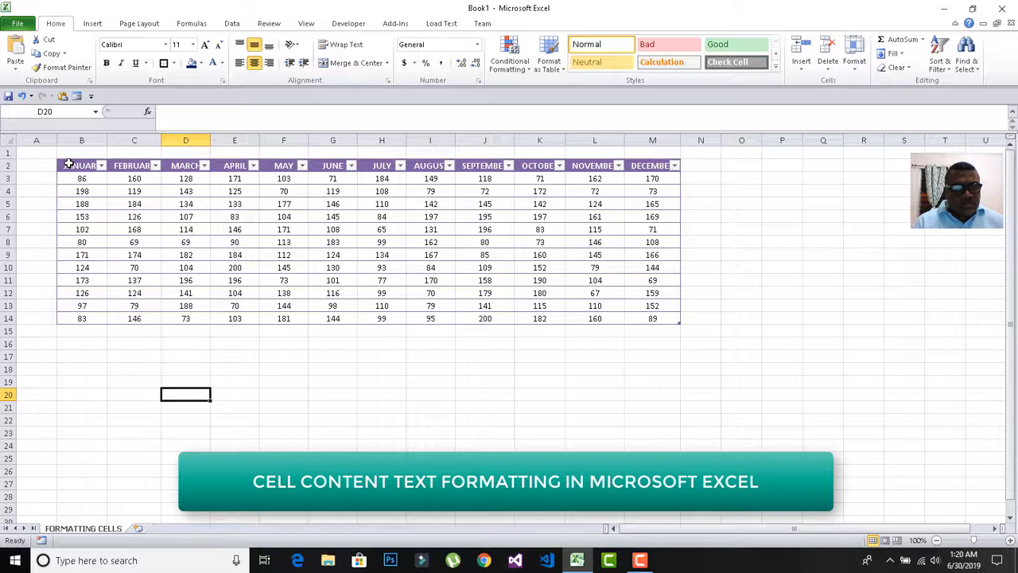
left_click(8, 153)
right_click(10, 154)
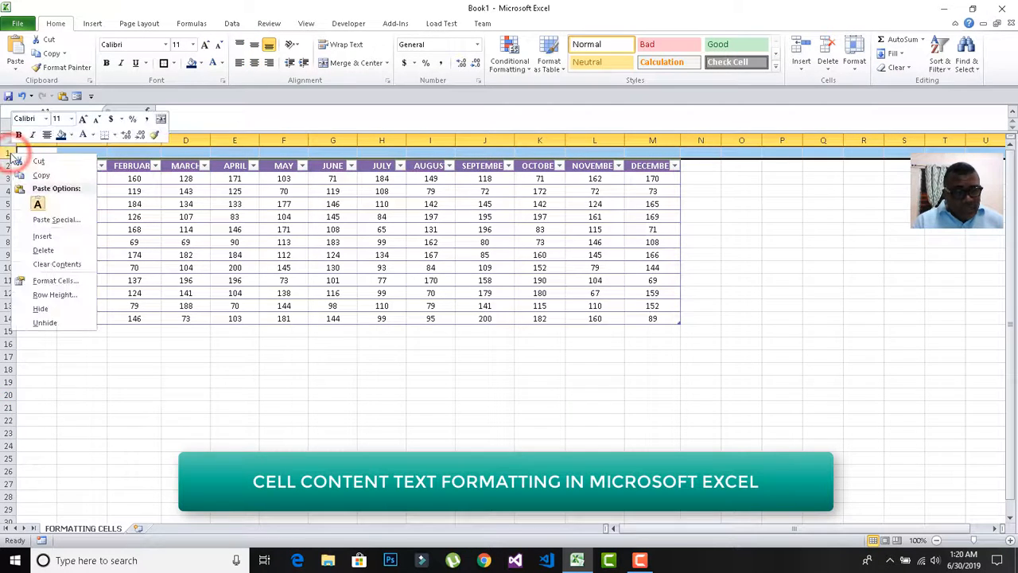
left_click(42, 236)
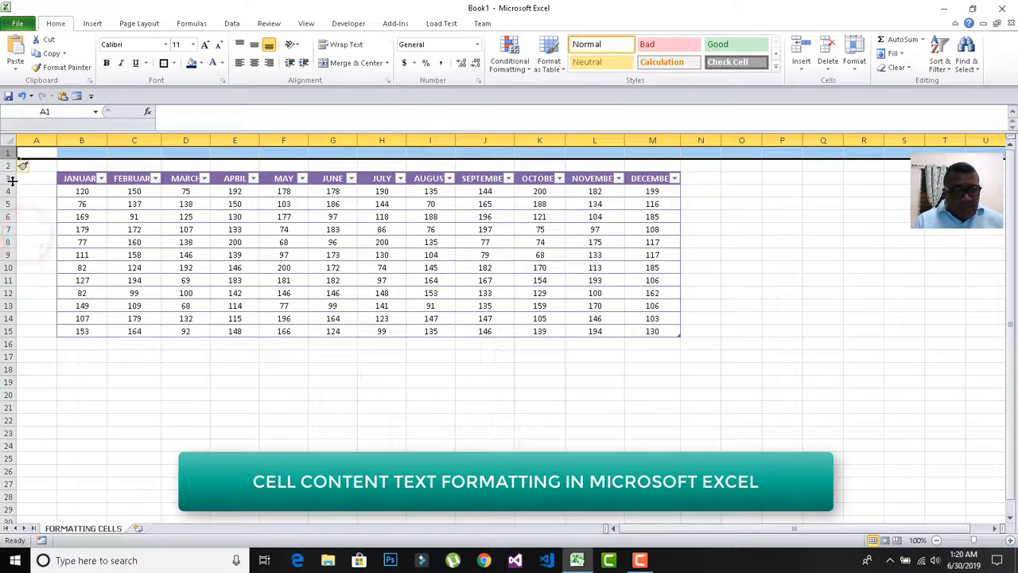
right_click(8, 154)
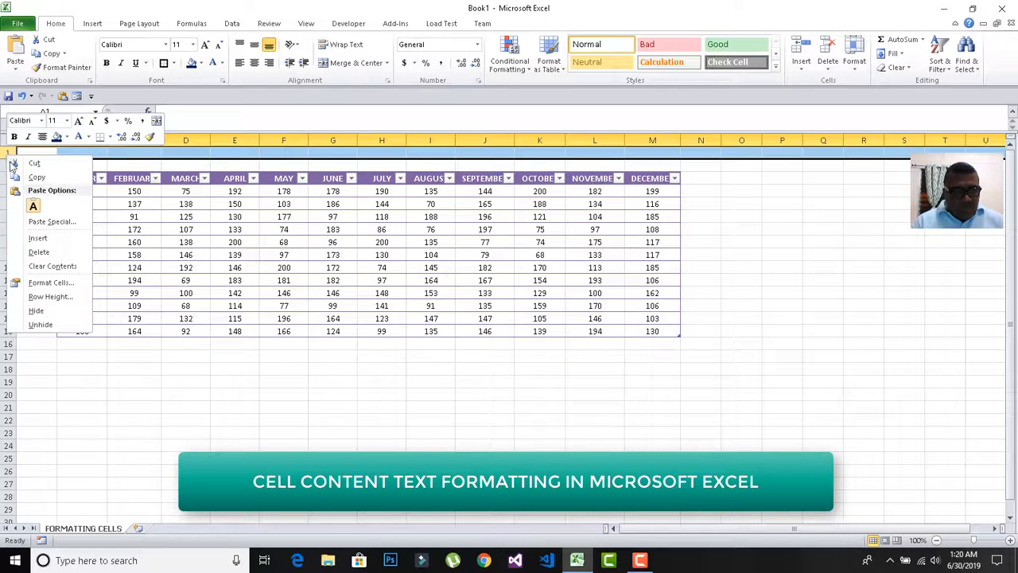
left_click(38, 238)
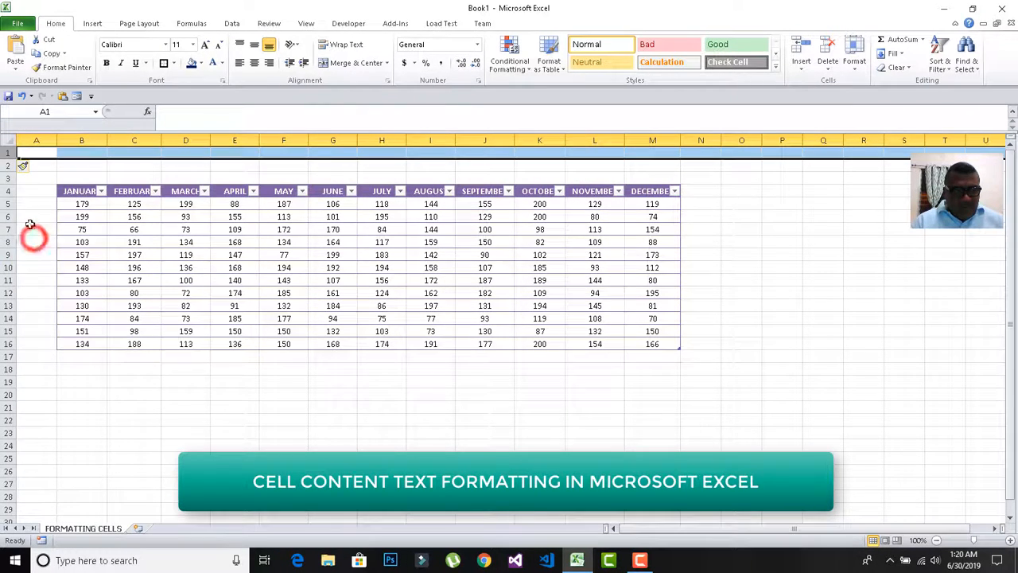
right_click(6, 153)
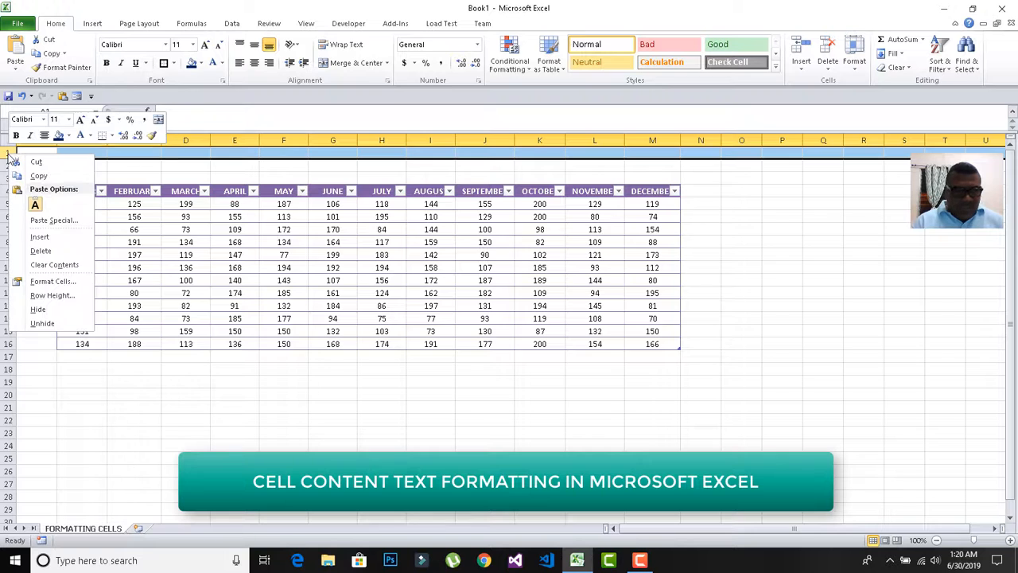
left_click(27, 237)
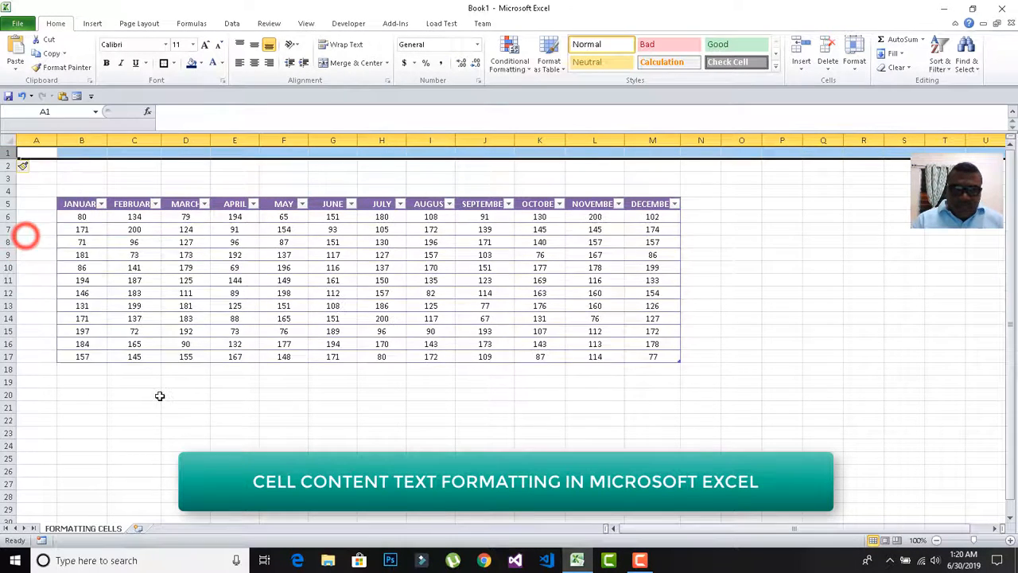
left_click(299, 430)
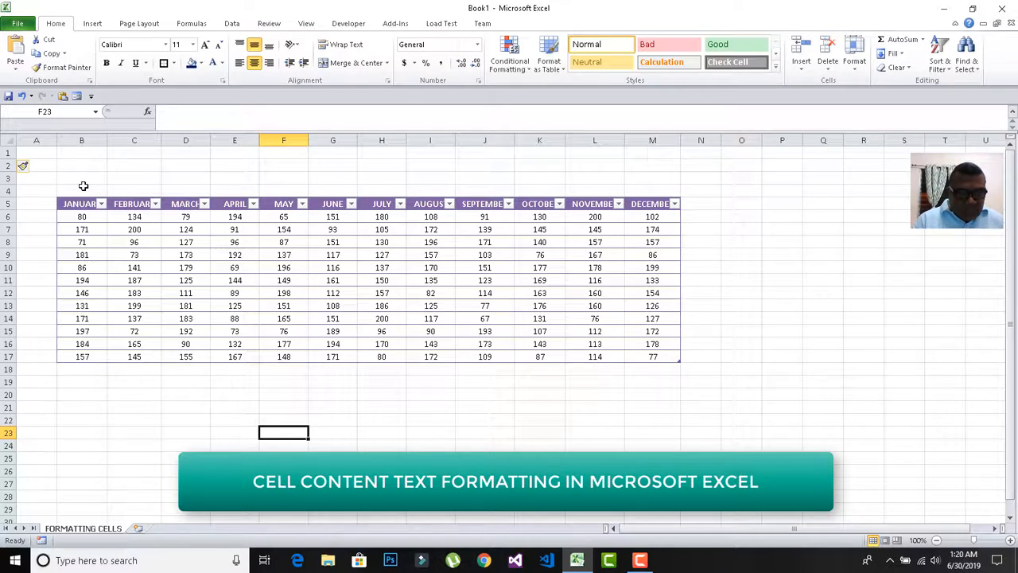
Merge and center the range B3:M4 directly above the month headers.
left_click_drag(78, 190, 669, 177)
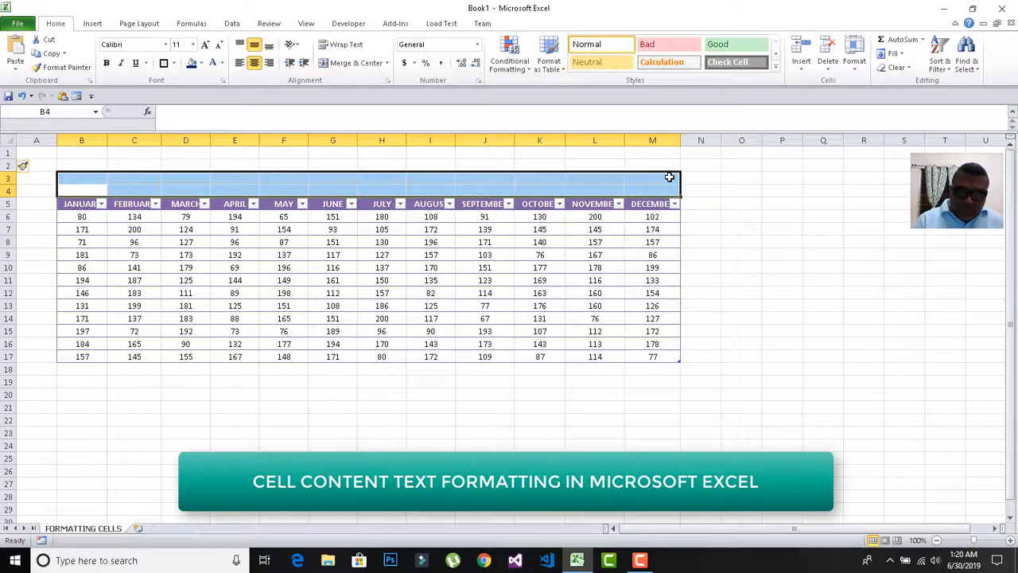
left_click(334, 65)
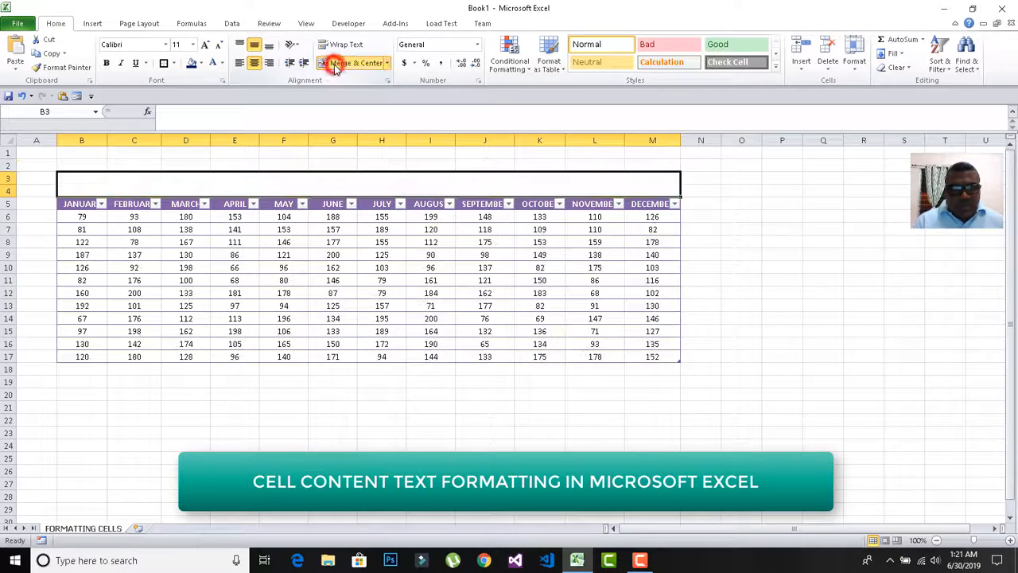
left_click(754, 215)
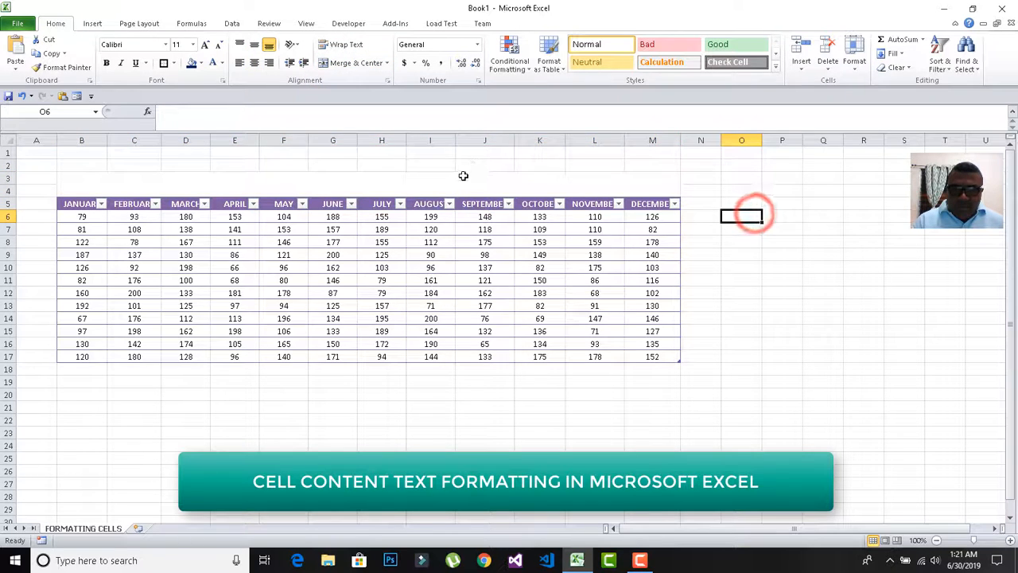
Enter the title SALES OF THE YEAR - 2018 in the merged cell above the table.
left_click(434, 182)
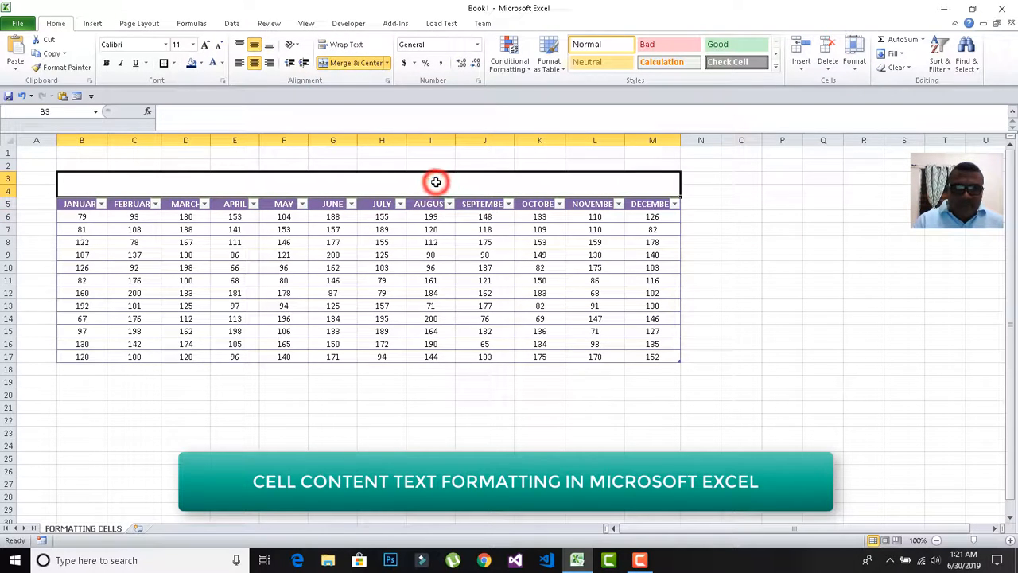
left_click(295, 114)
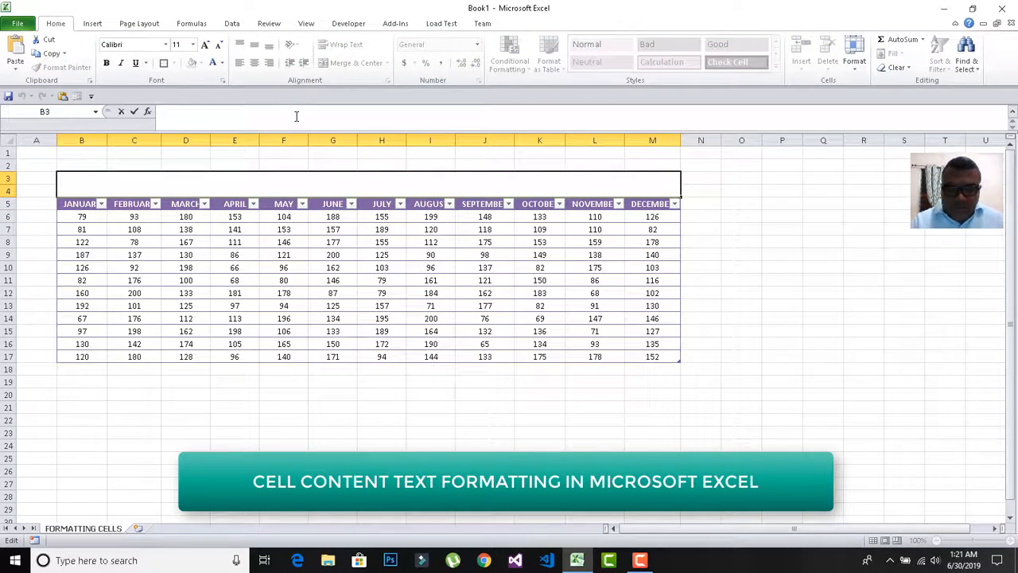
type("SALES OF")
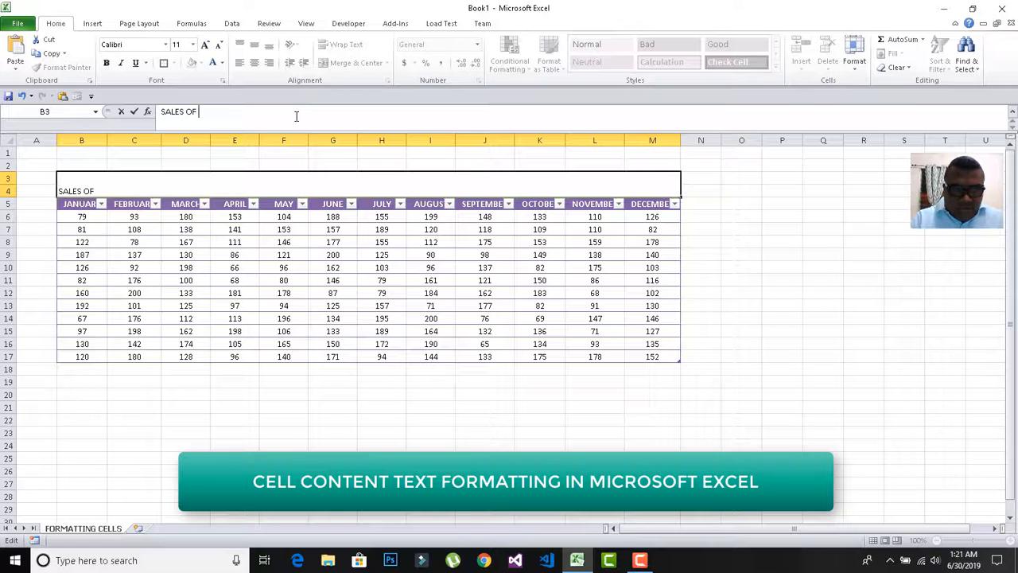
type(" THE YEAR")
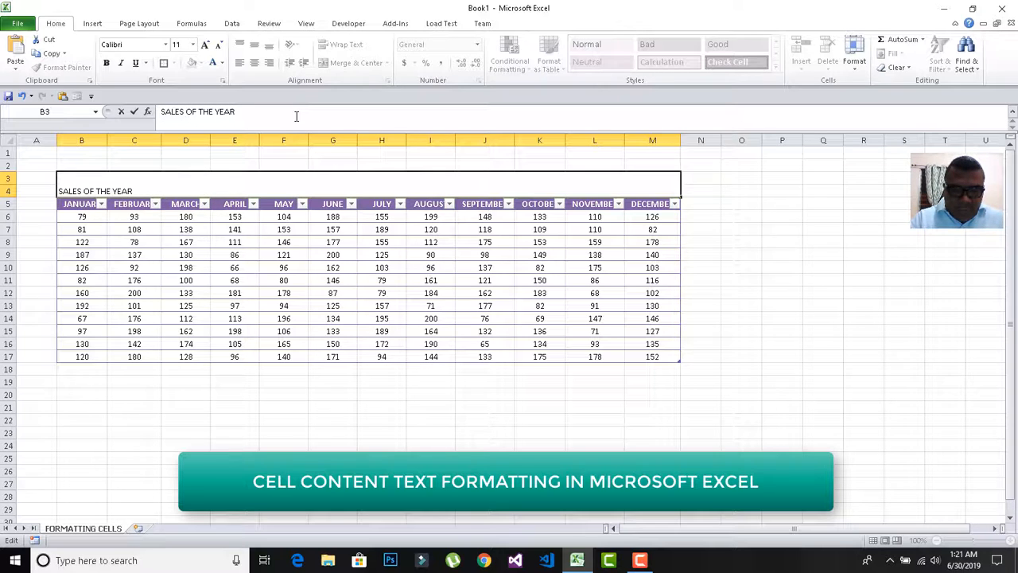
type(" - 20")
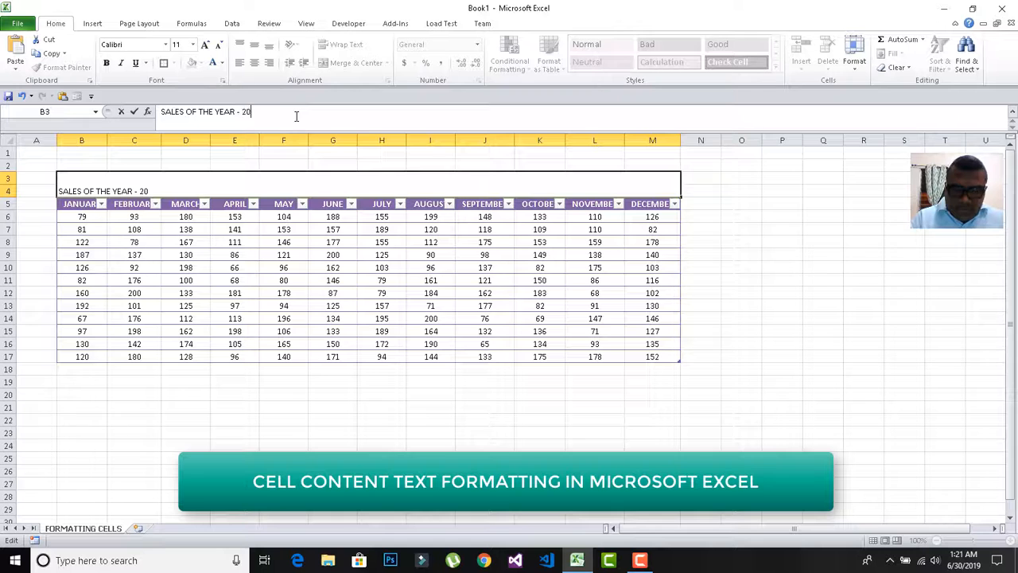
type("18")
key("Return")
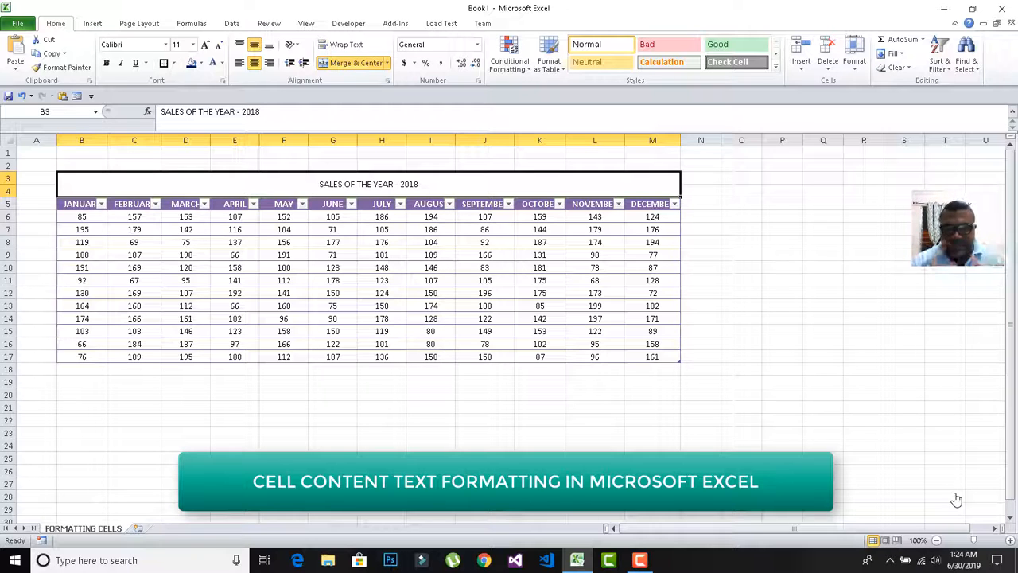
Apply the Heading 2 cell style to the merged title cell.
left_click(777, 71)
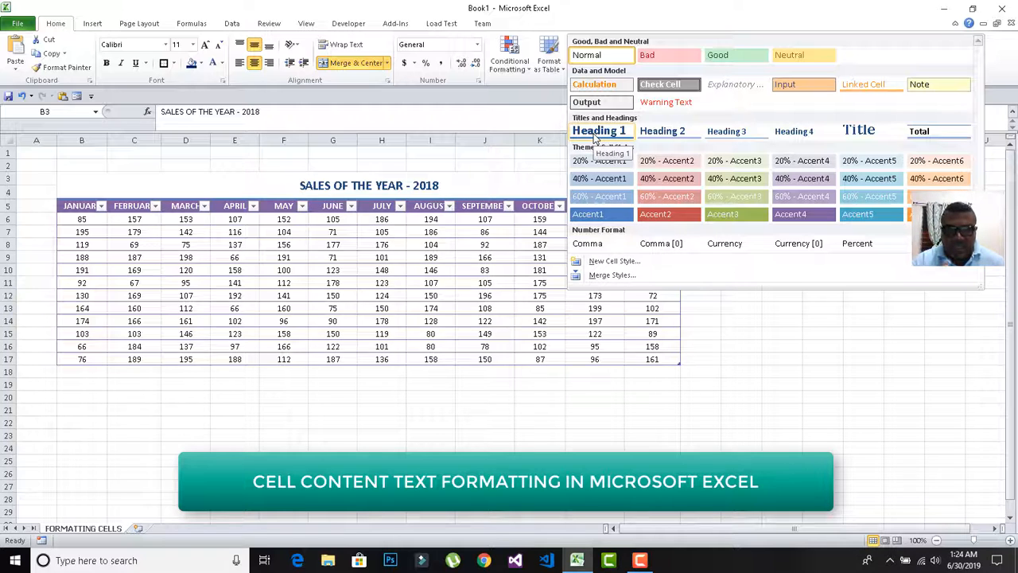
left_click(650, 133)
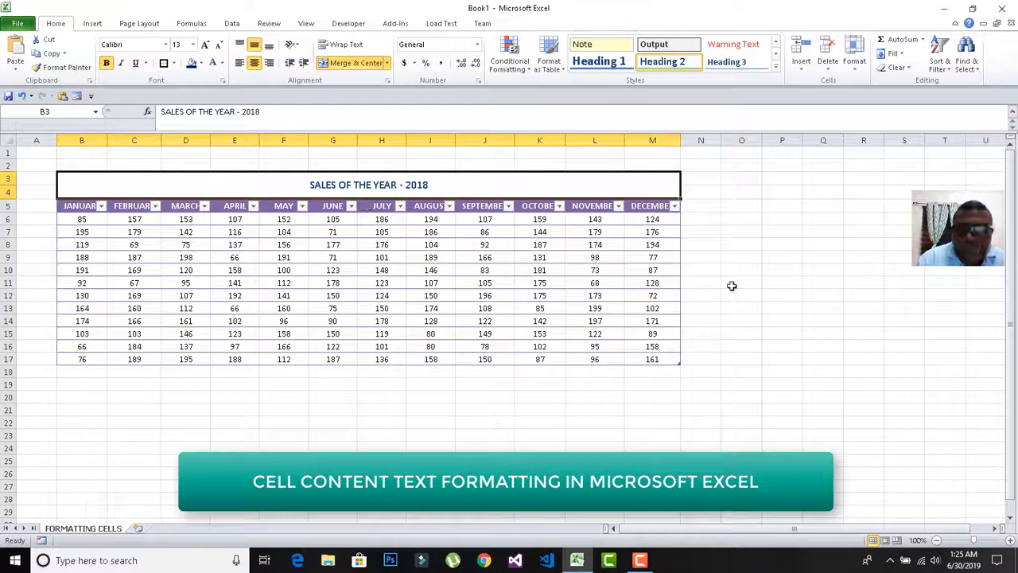
left_click(739, 283)
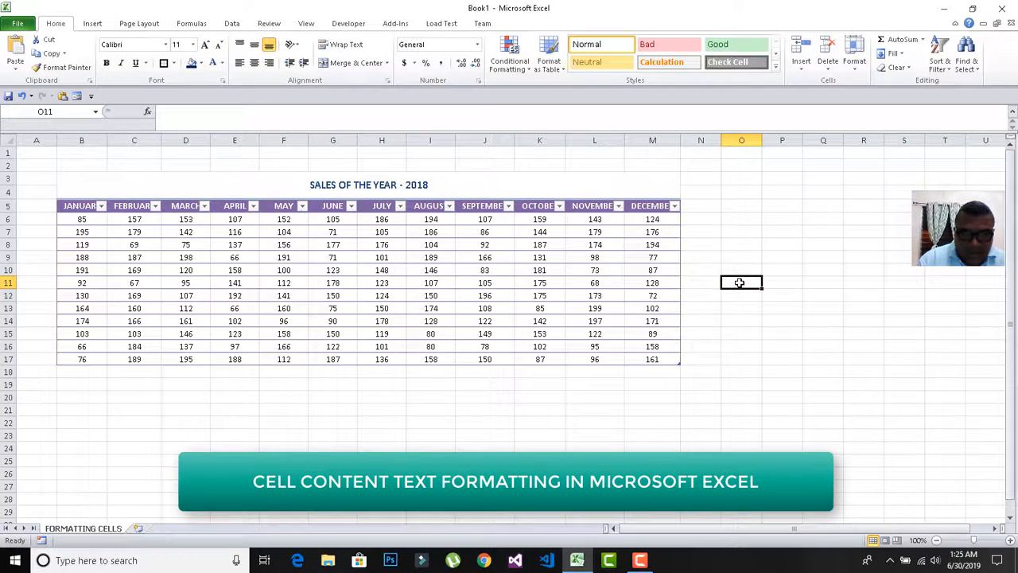
Give the merged title cell a light purple fill and a dark purple font color.
left_click(474, 189)
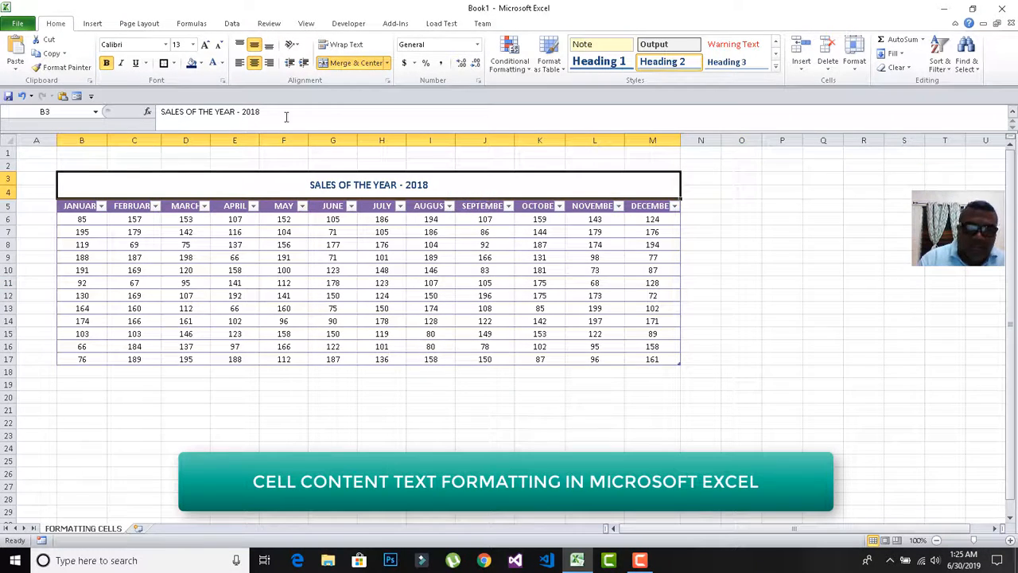
left_click(202, 64)
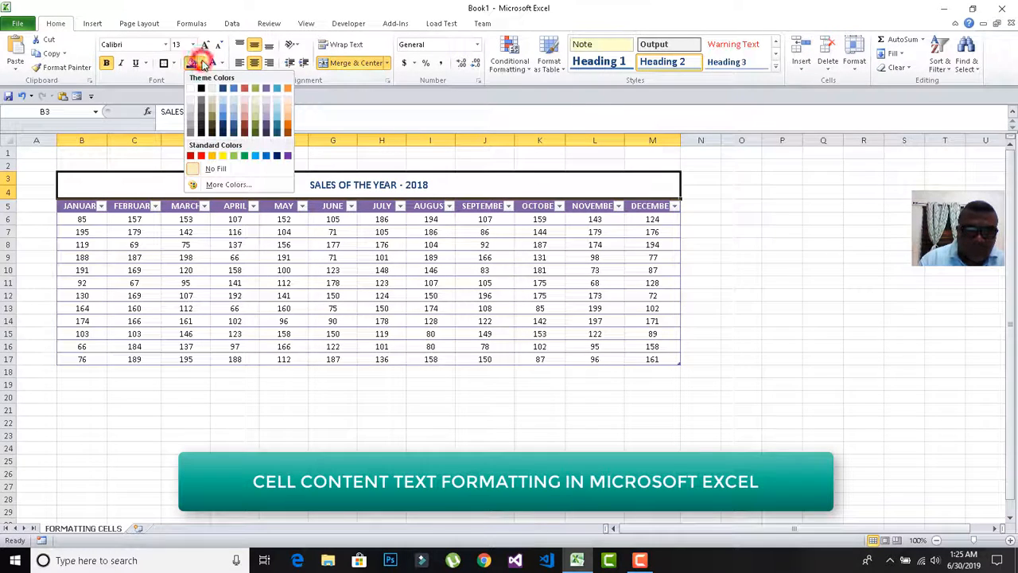
left_click(268, 111)
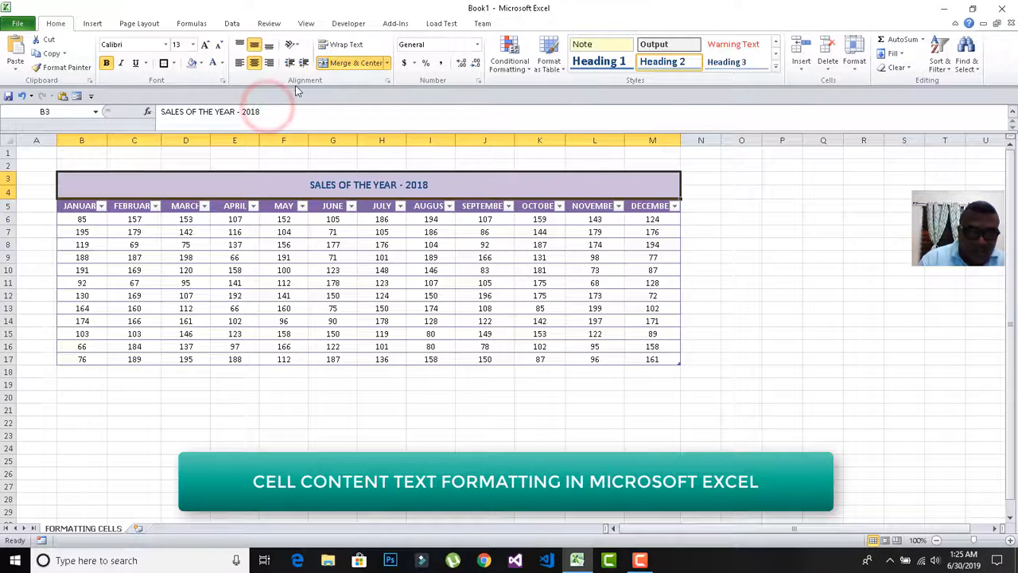
left_click(222, 63)
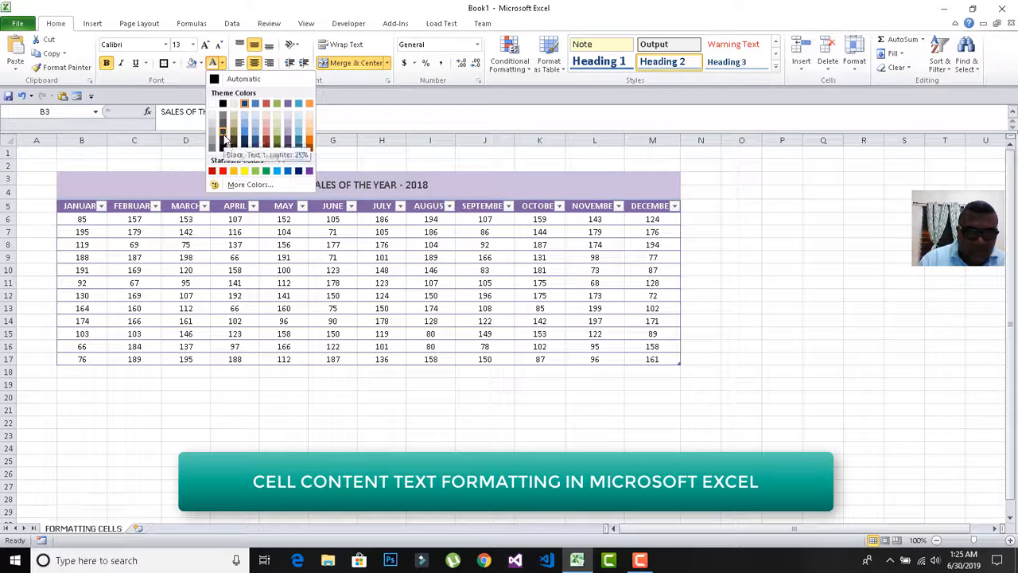
left_click(289, 150)
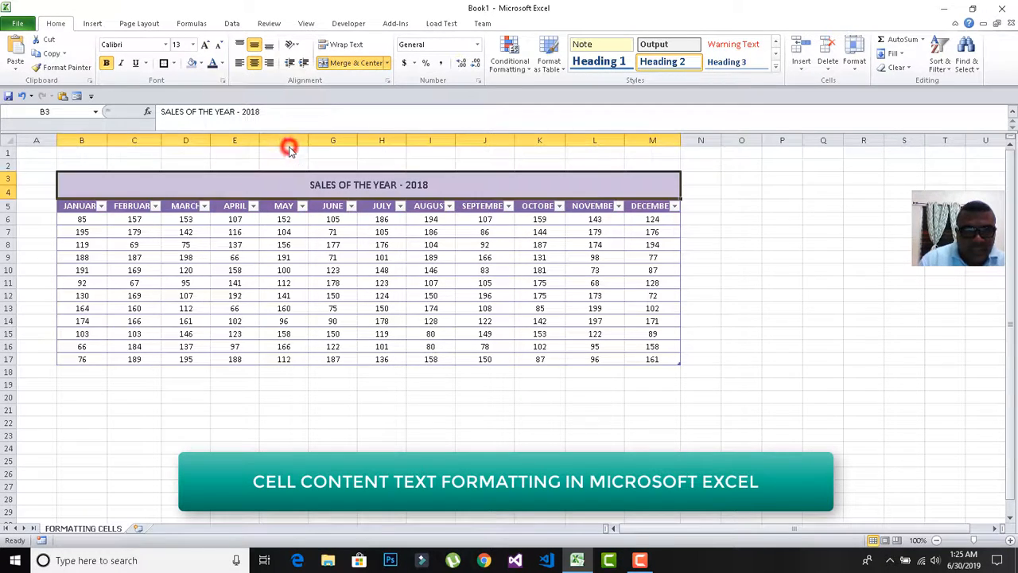
left_click(760, 261)
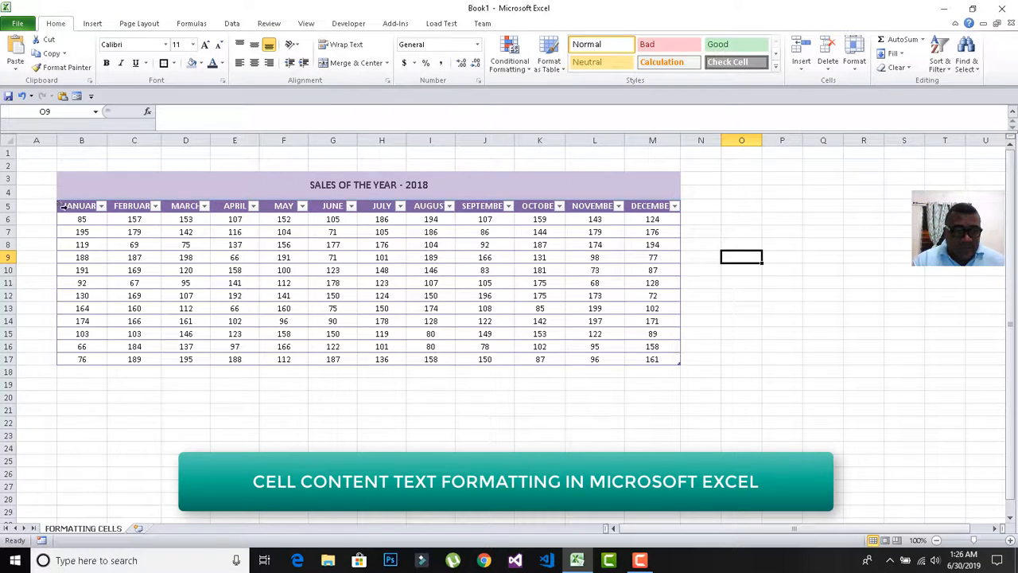
Try Clear All on the table range B5:M17, and undo it.
left_click_drag(63, 206, 350, 359)
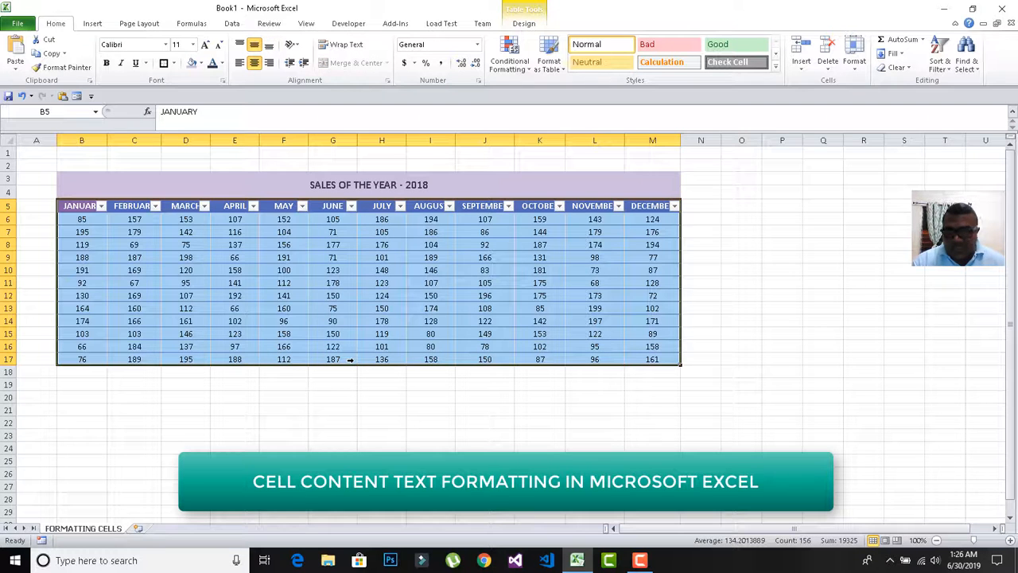
left_click(912, 70)
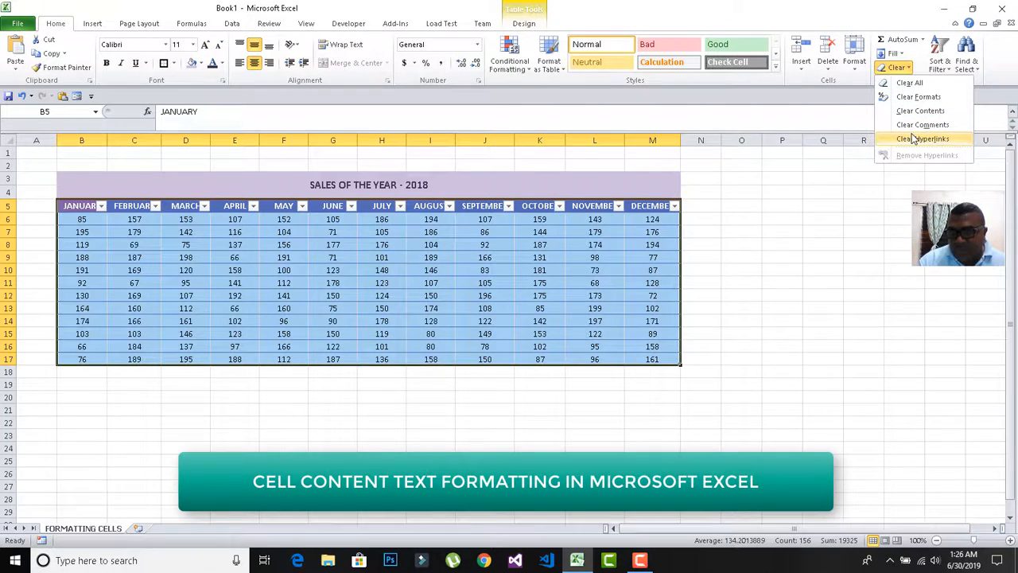
left_click(909, 83)
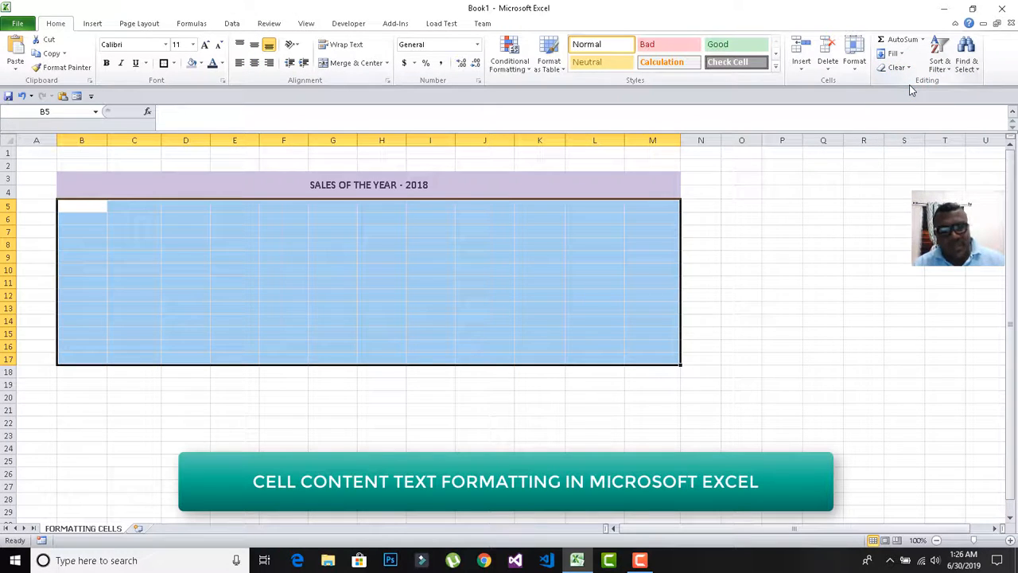
key("ctrl+z")
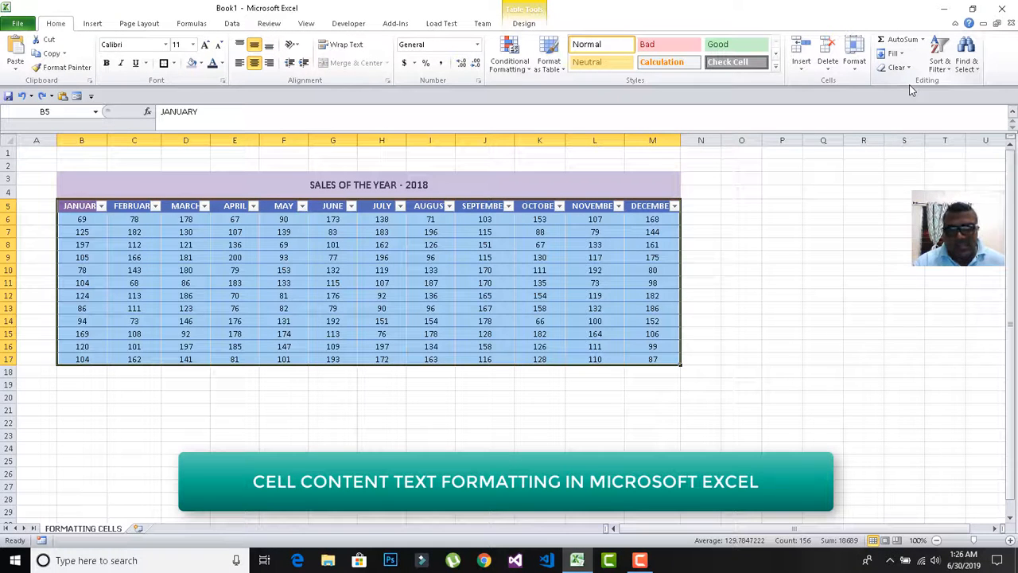
Try clearing only the formats of the table range B5:M17, and undo it.
left_click(896, 67)
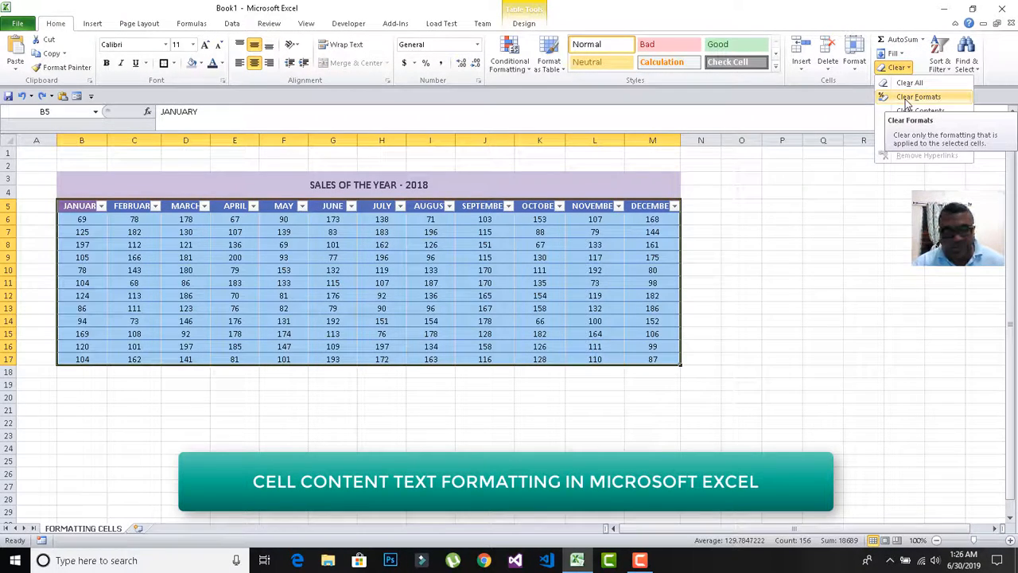
left_click(906, 99)
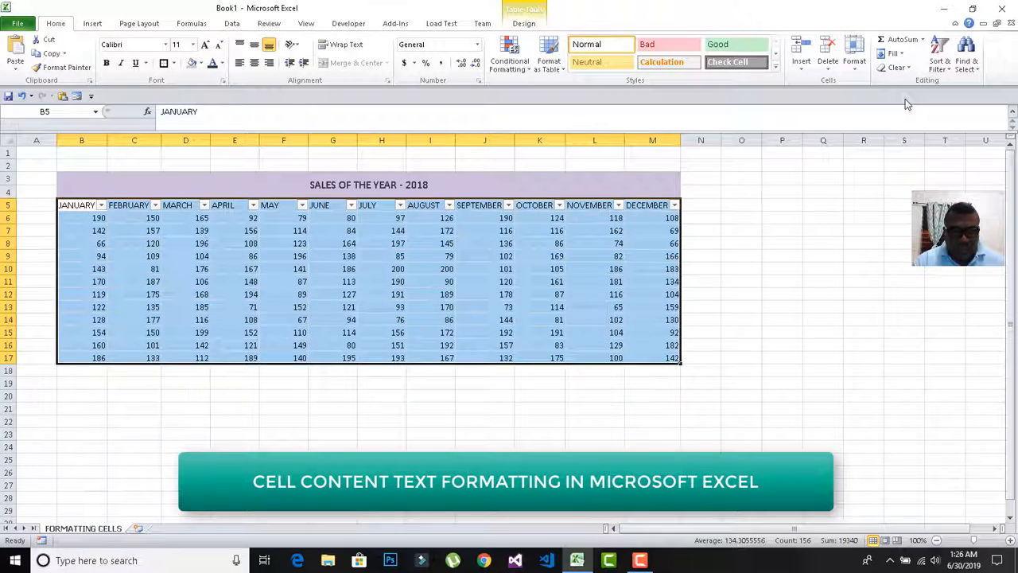
key("ctrl+z")
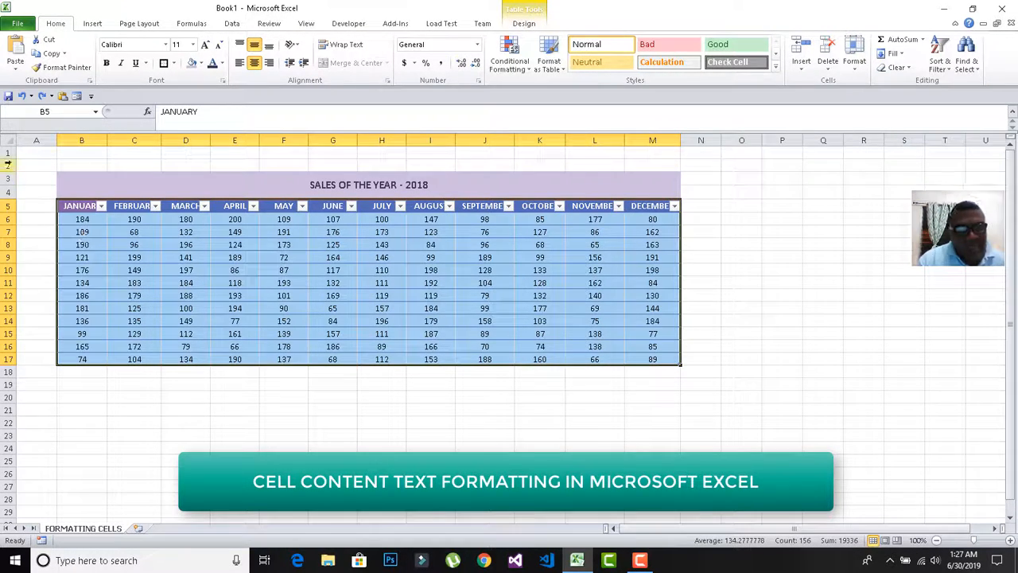
Insert a blank column at column A to shift the table one column over.
left_click(32, 141)
right_click(30, 143)
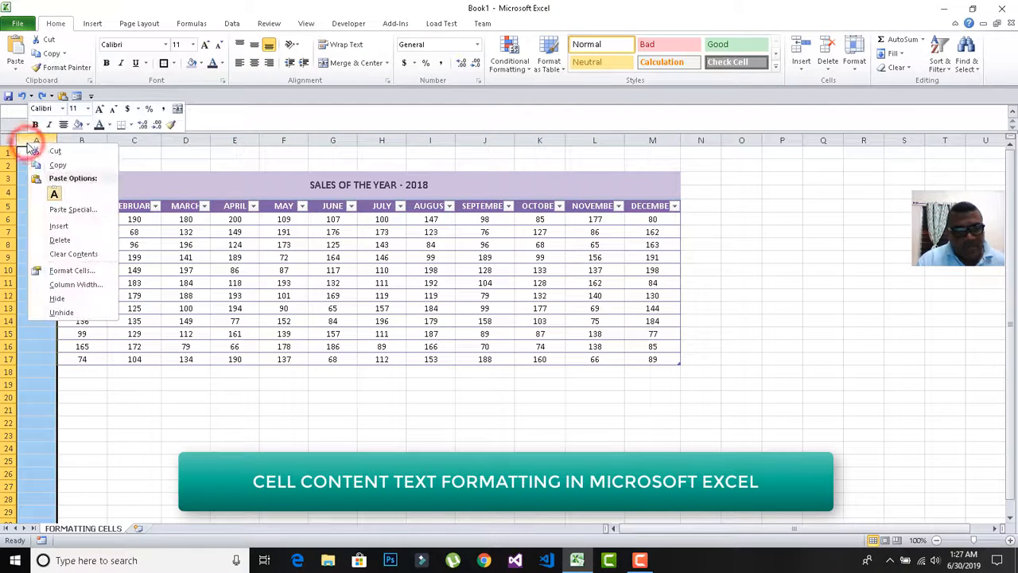
left_click(51, 226)
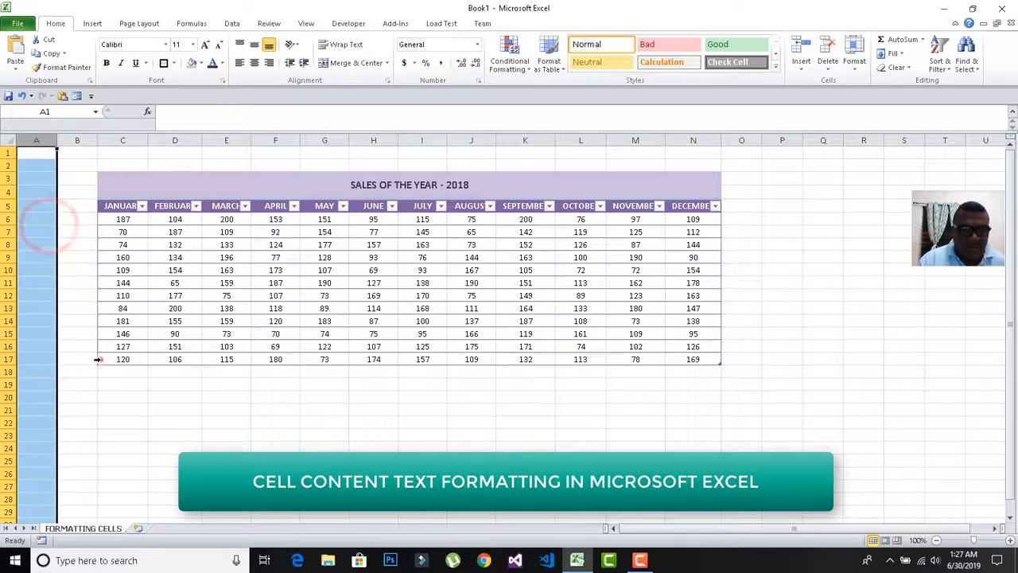
left_click(99, 359)
left_click_drag(80, 178, 325, 359)
left_click(186, 388)
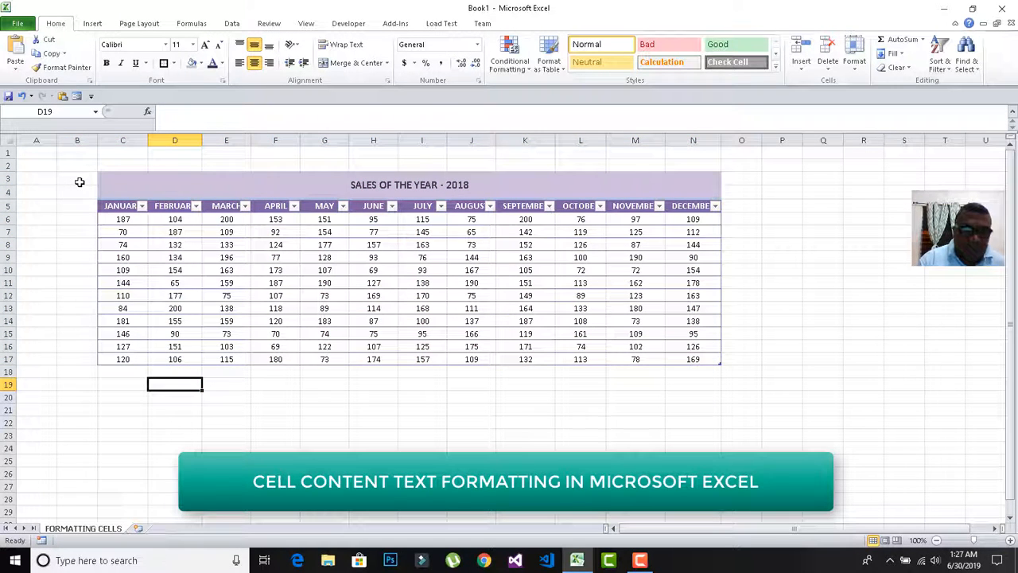
Merge and center cells B3:B17 beside the sales table and enter MANAGUA in the merged cell.
left_click_drag(79, 182, 85, 359)
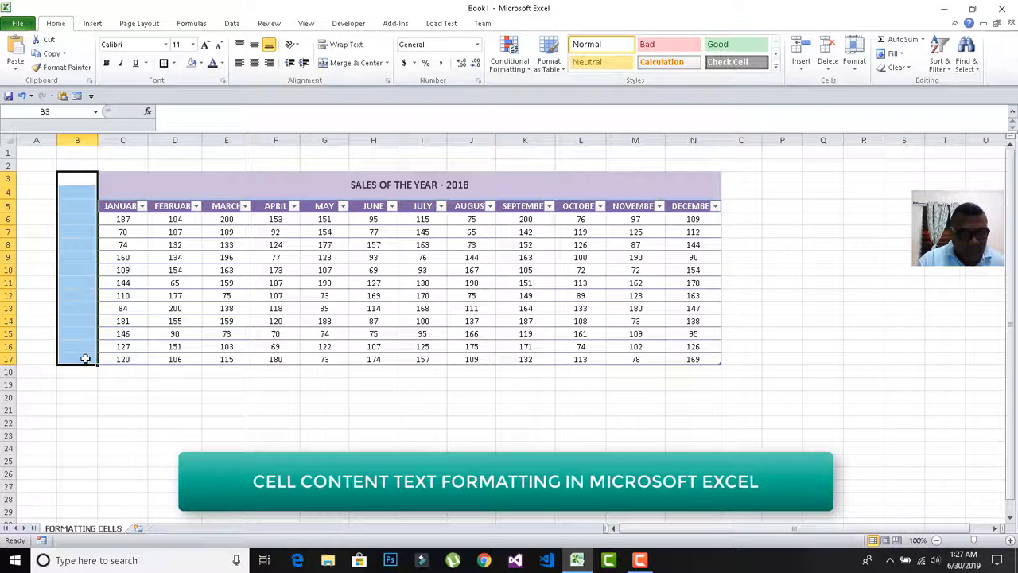
left_click(350, 66)
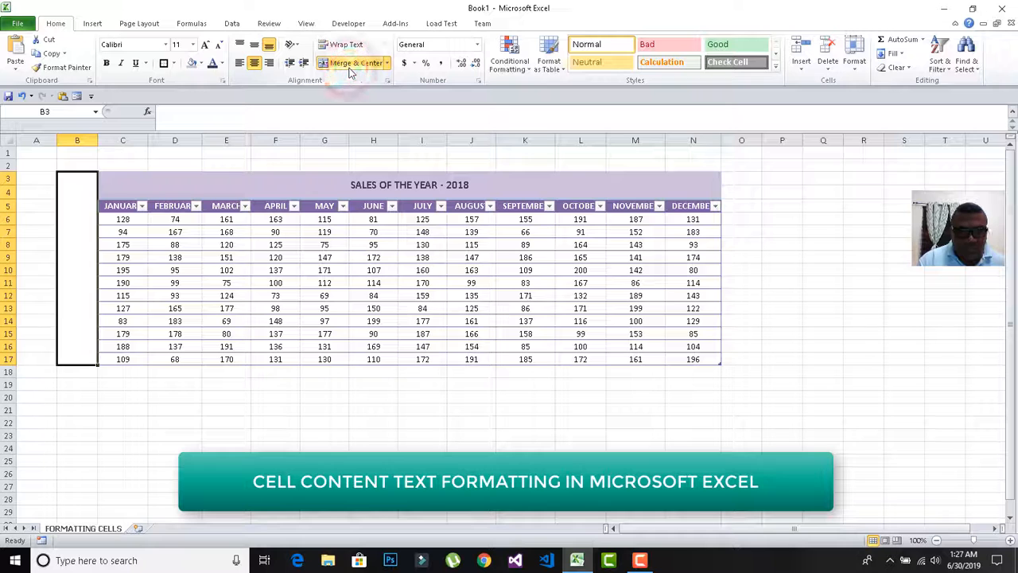
left_click(191, 115)
type("M")
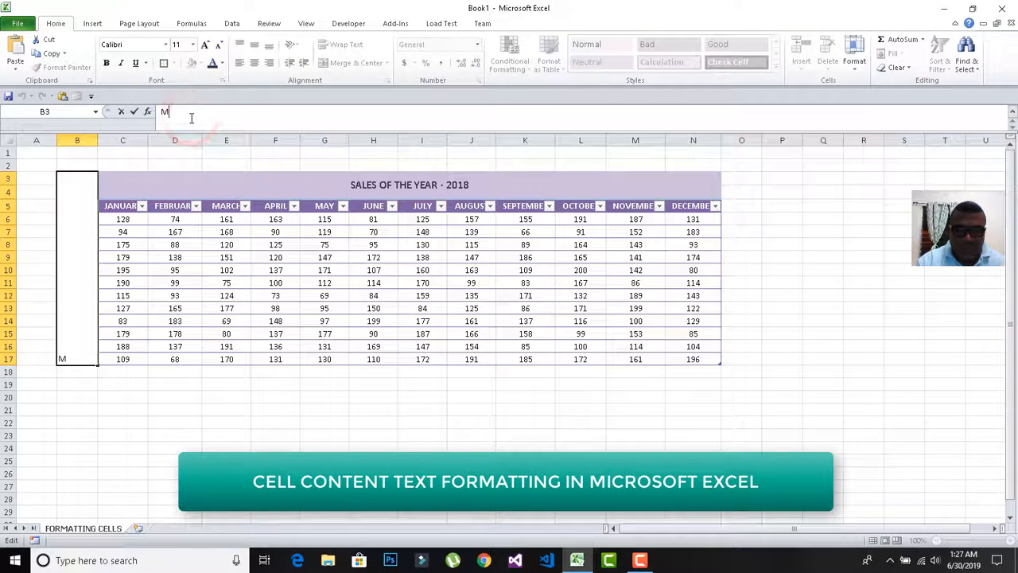
type("ANAGUA")
key("Return")
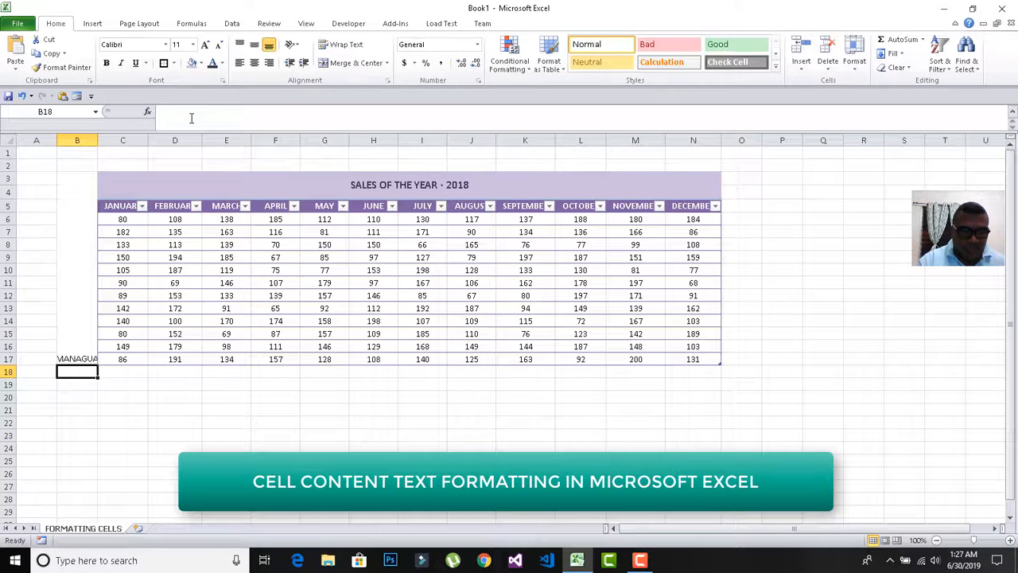
Middle-align the MANAGUA label in its merged cell and set its orientation to Vertical Text.
left_click(71, 271)
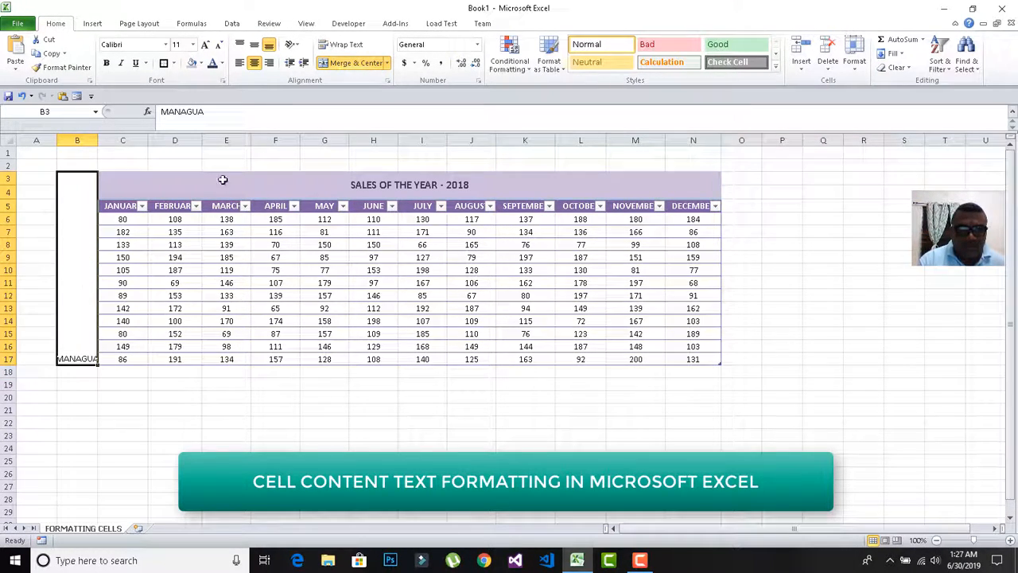
left_click(253, 44)
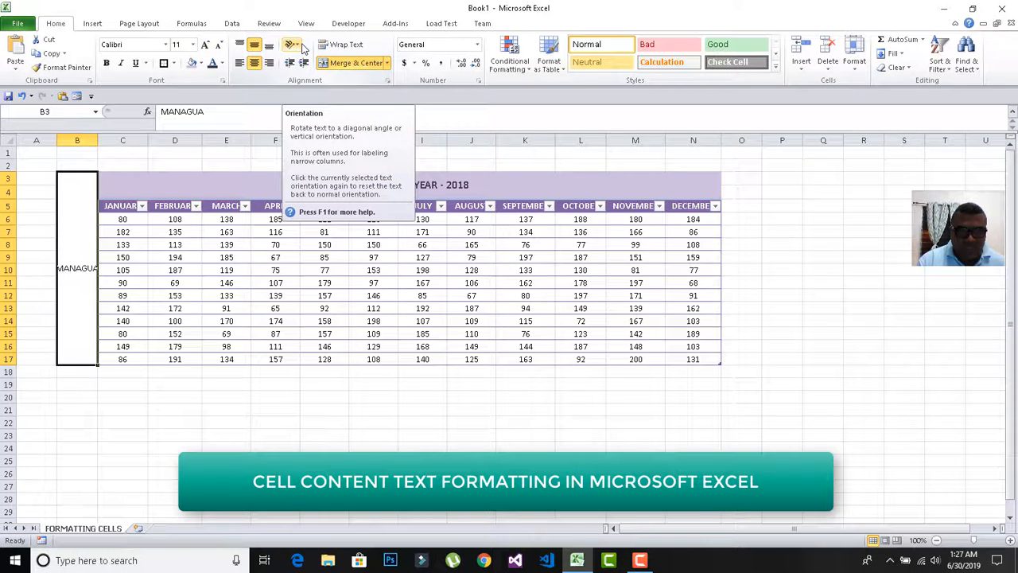
left_click(300, 46)
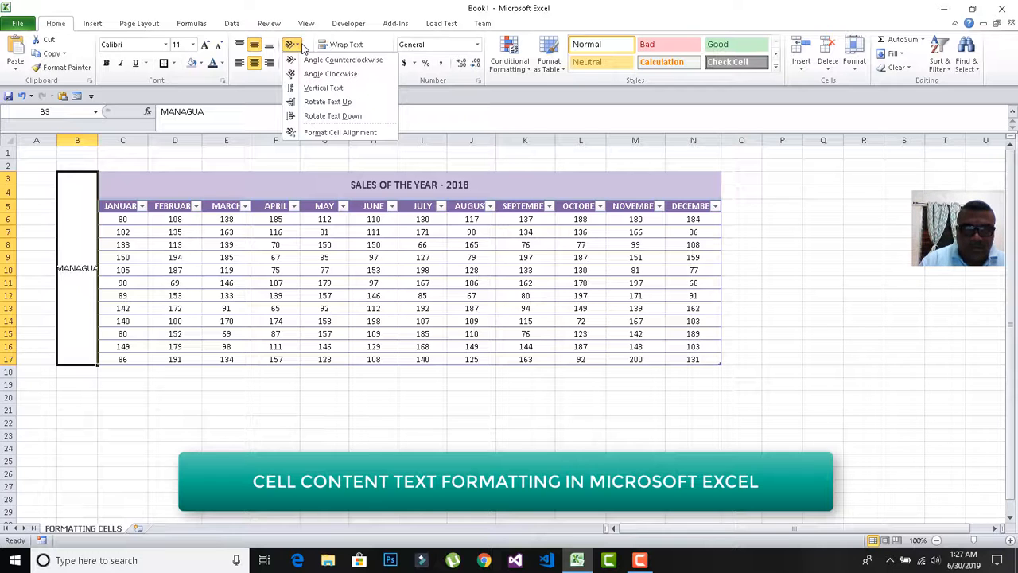
left_click(297, 89)
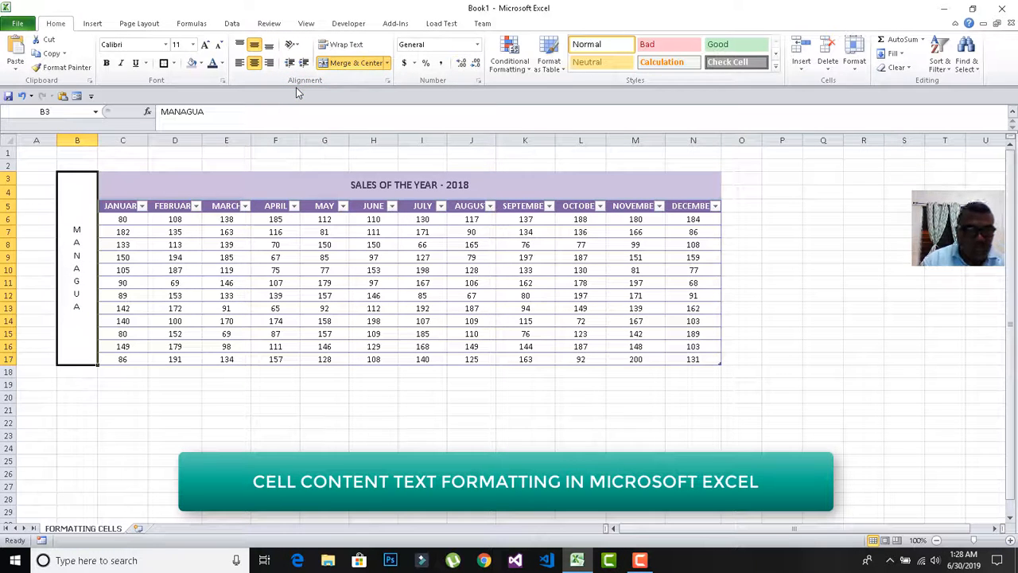
Make the MANAGUA label bold and enlarge its font size to 20.
left_click(106, 64)
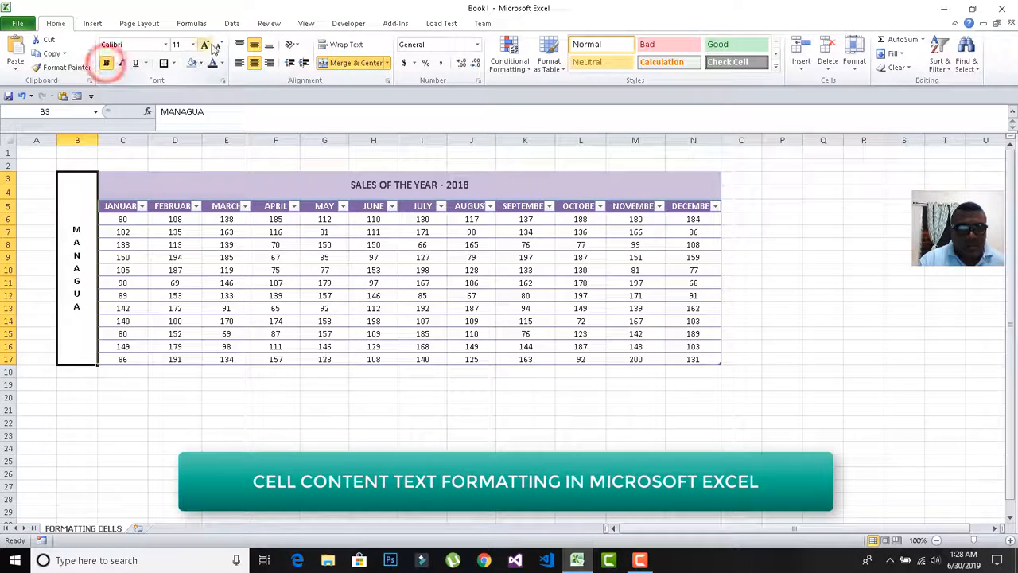
left_click(205, 45)
left_click(206, 46)
left_click(205, 46)
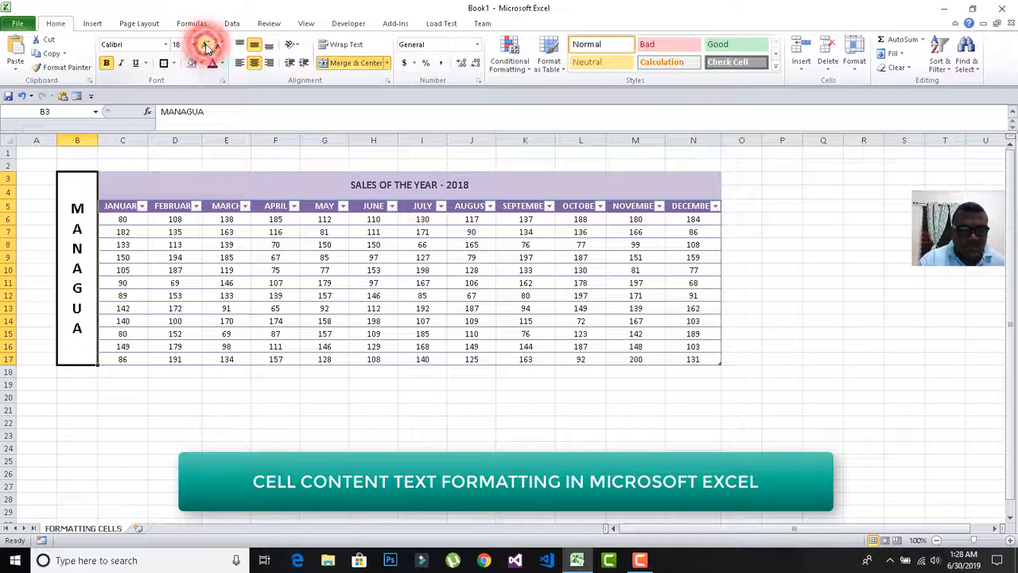
left_click(205, 45)
left_click(205, 46)
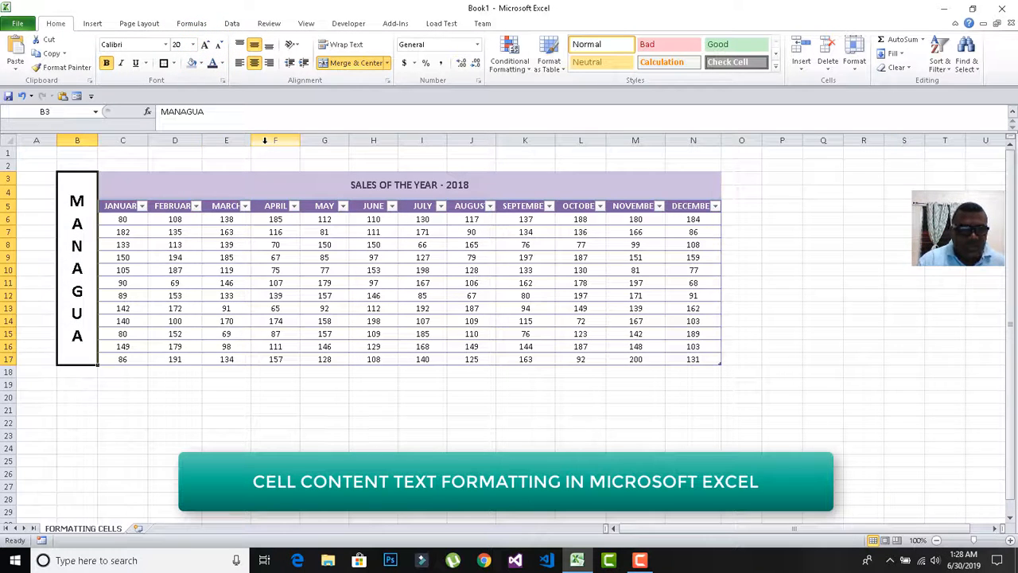
Give the merged MANAGUA cell a dark purple fill and a white font color.
left_click(200, 64)
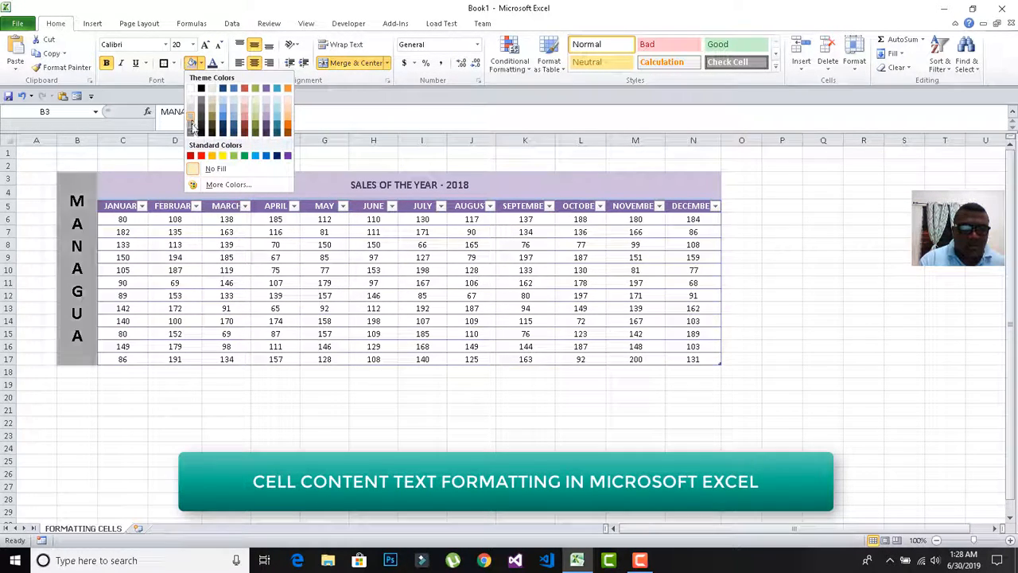
left_click(266, 124)
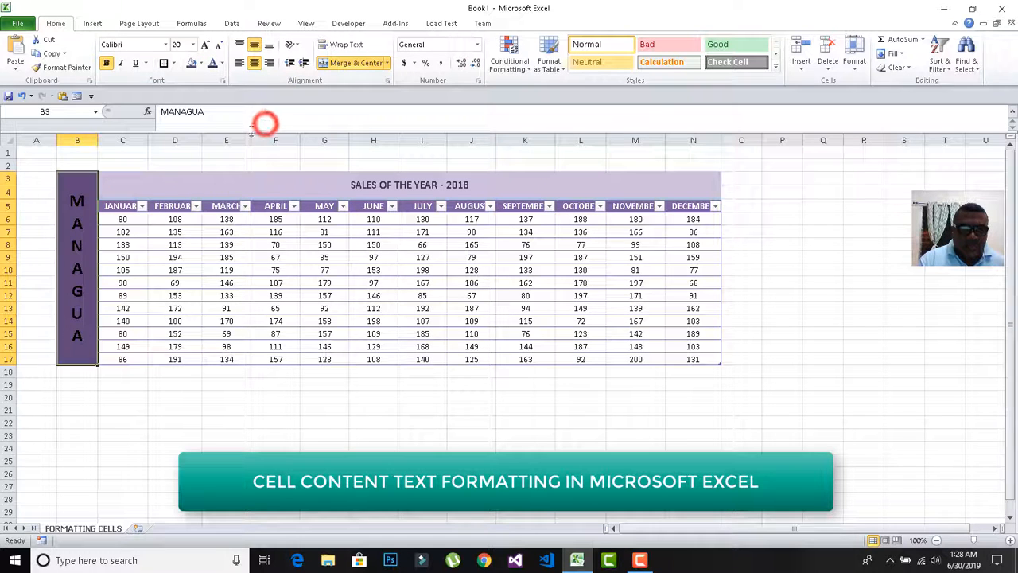
left_click(221, 64)
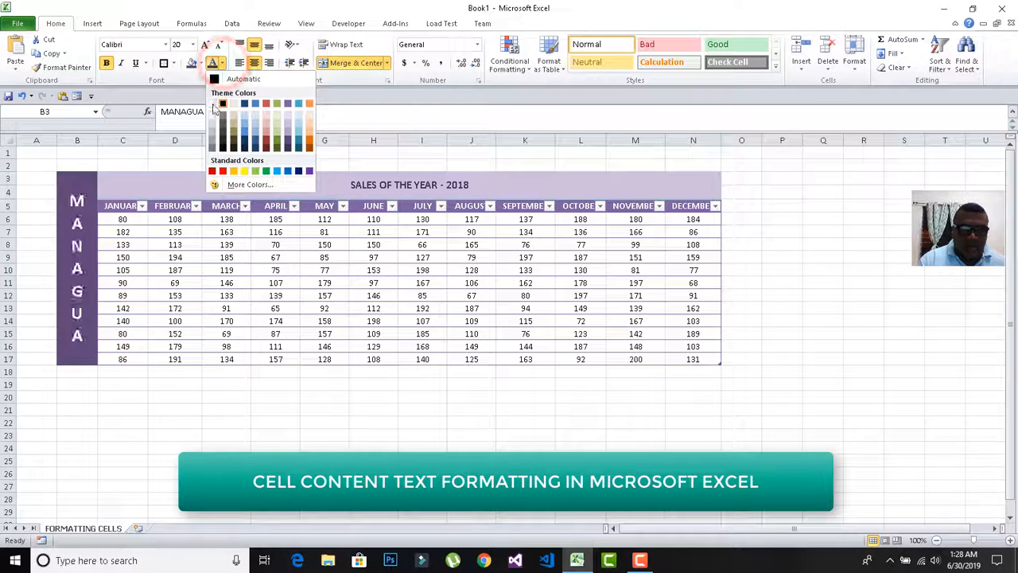
left_click(222, 104)
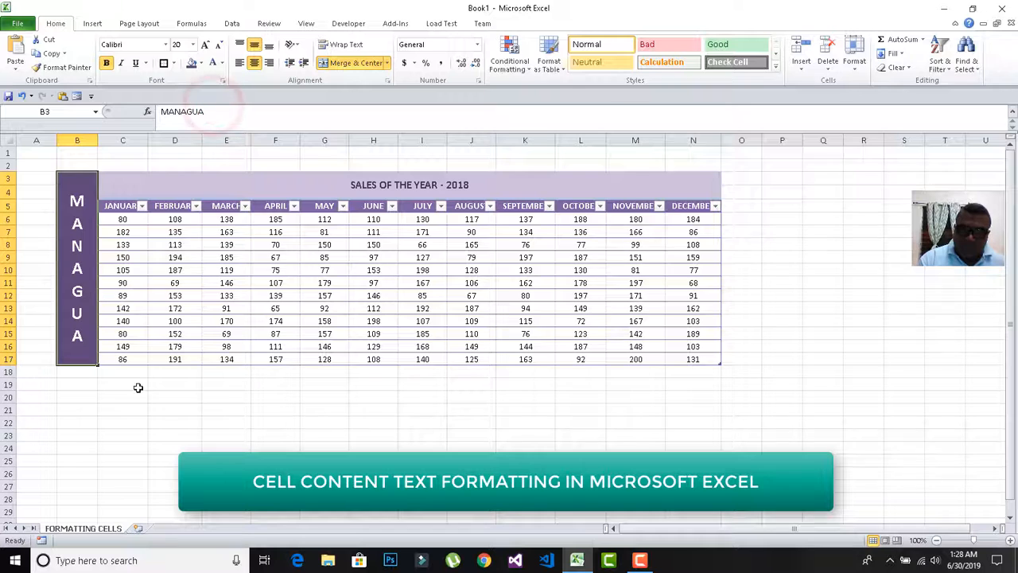
Remove the bold from the MANAGUA label and change its font to Arial Unicode MS.
left_click(107, 64)
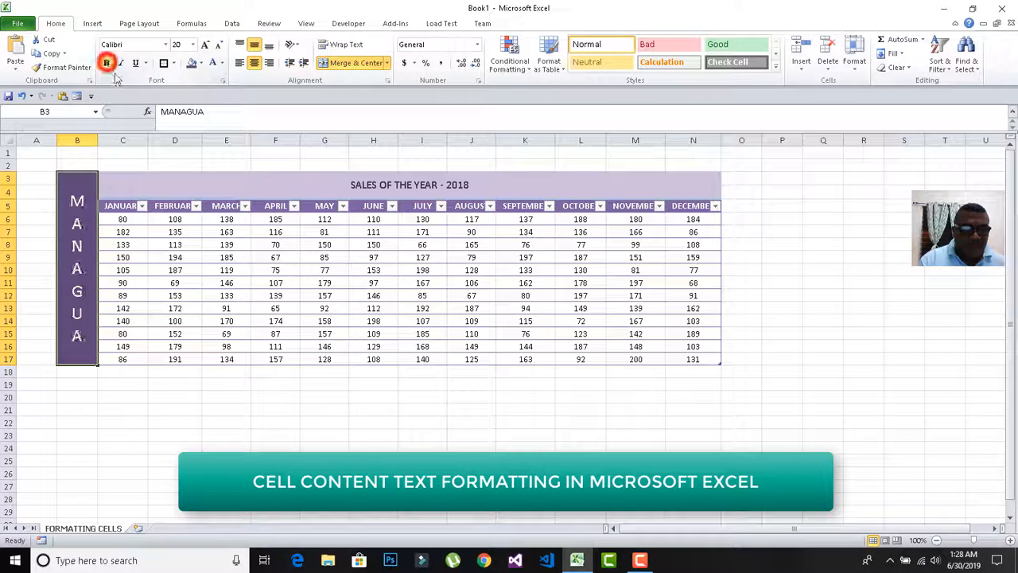
left_click(128, 396)
left_click(76, 225)
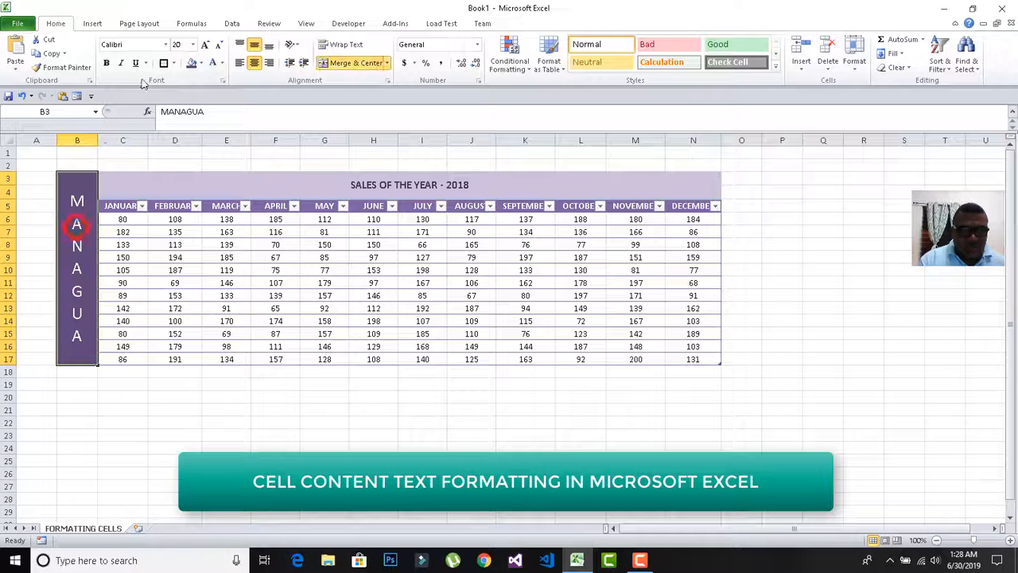
left_click(167, 45)
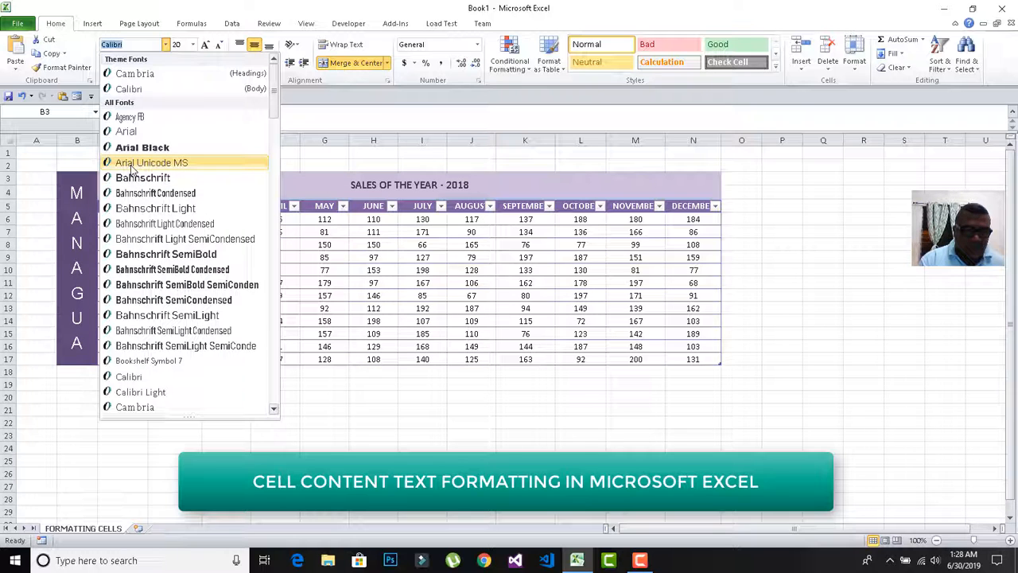
left_click(133, 164)
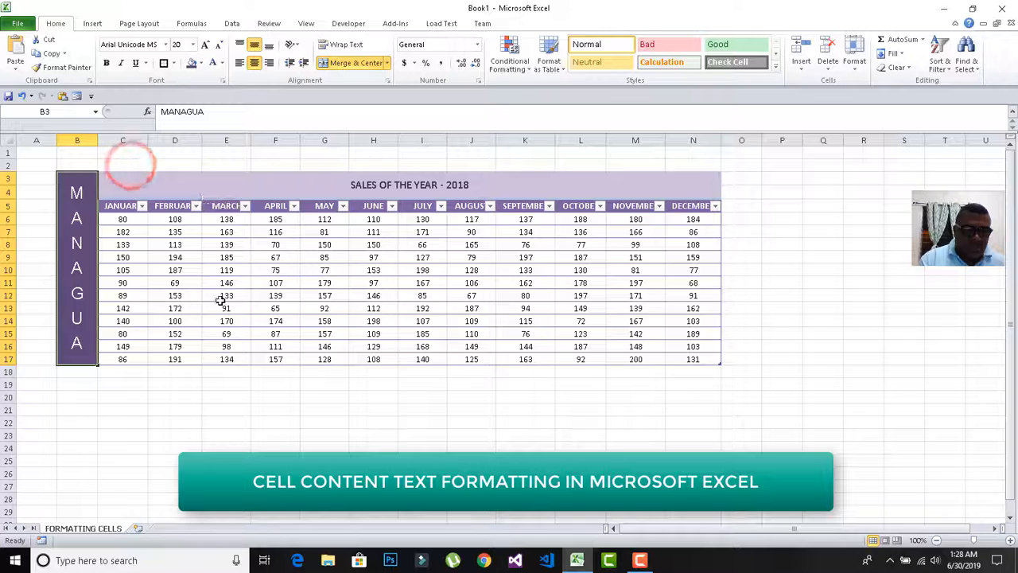
Set the MANAGUA label's orientation to Rotate Text Up and its font size to 28.
left_click(293, 46)
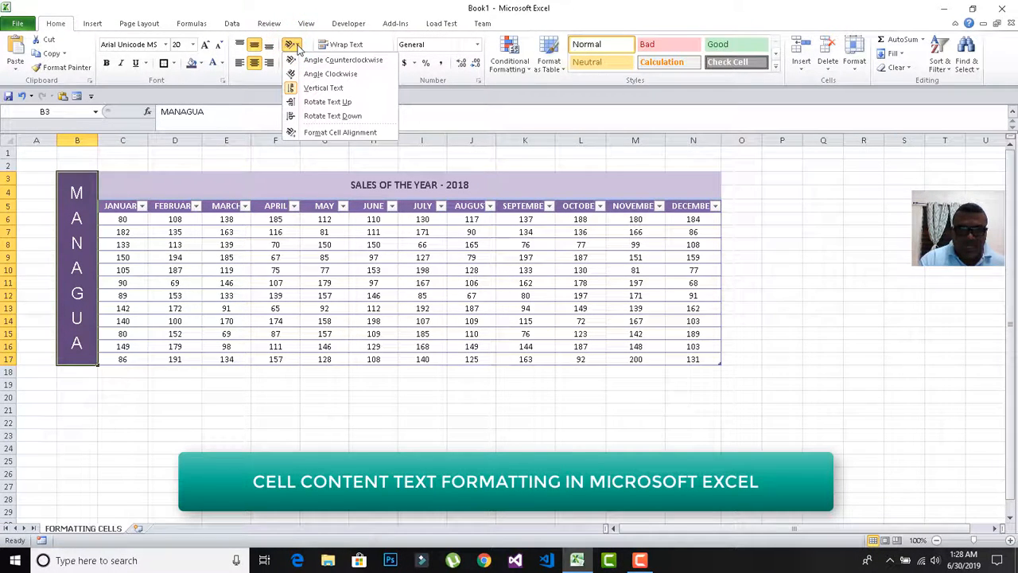
left_click(326, 102)
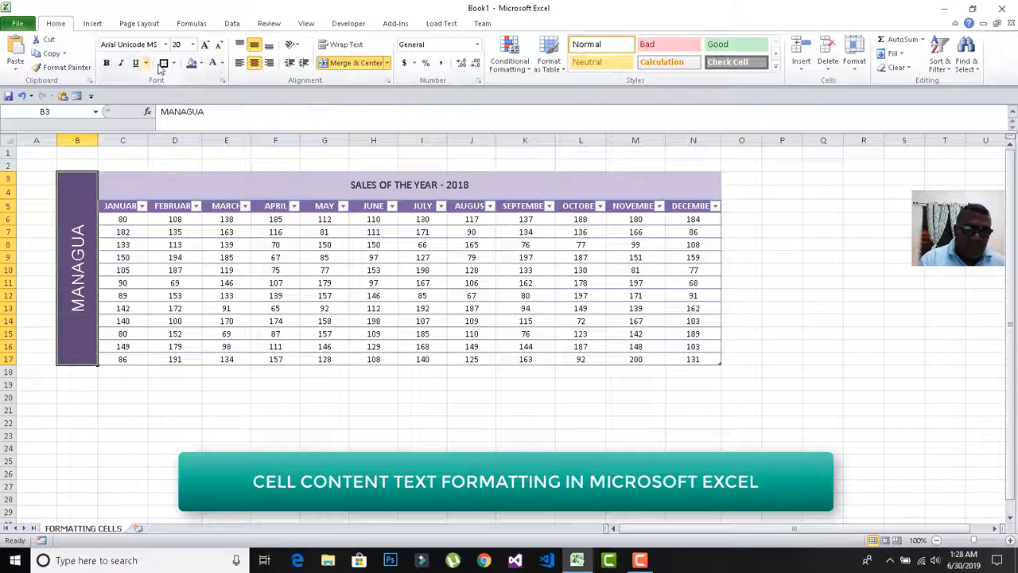
left_click(205, 45)
left_click(204, 45)
left_click(205, 45)
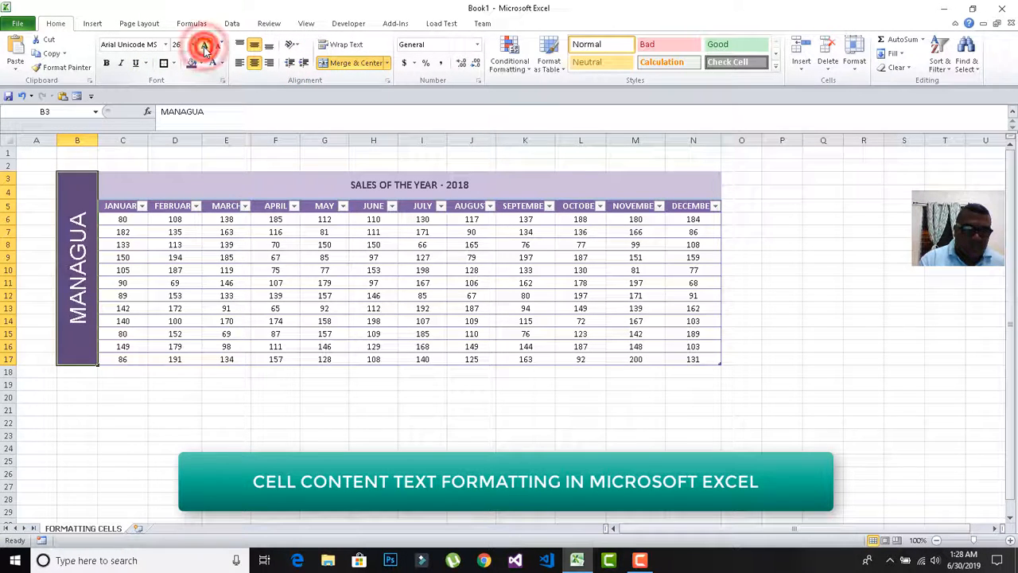
left_click(204, 46)
left_click(204, 45)
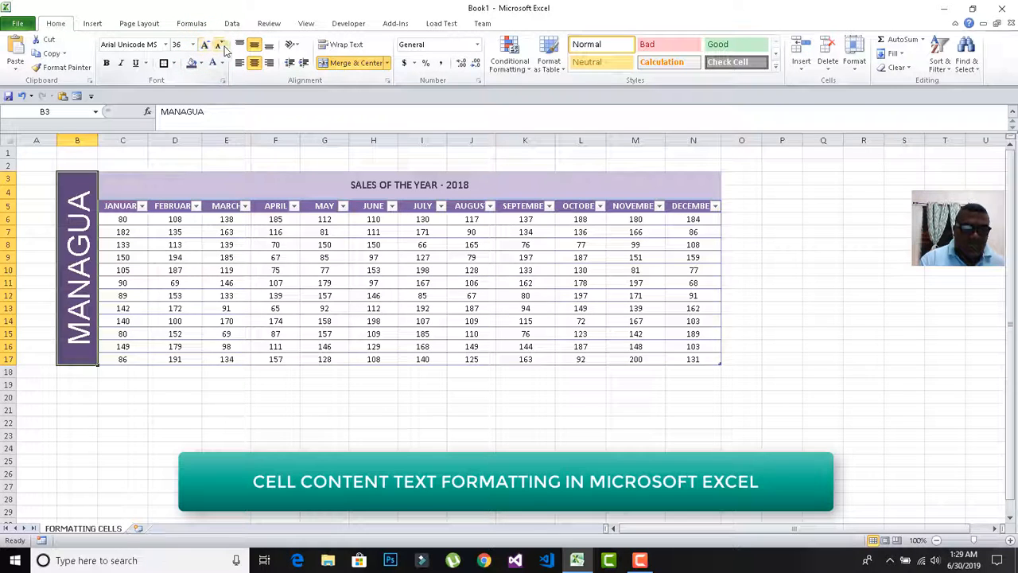
left_click(220, 47)
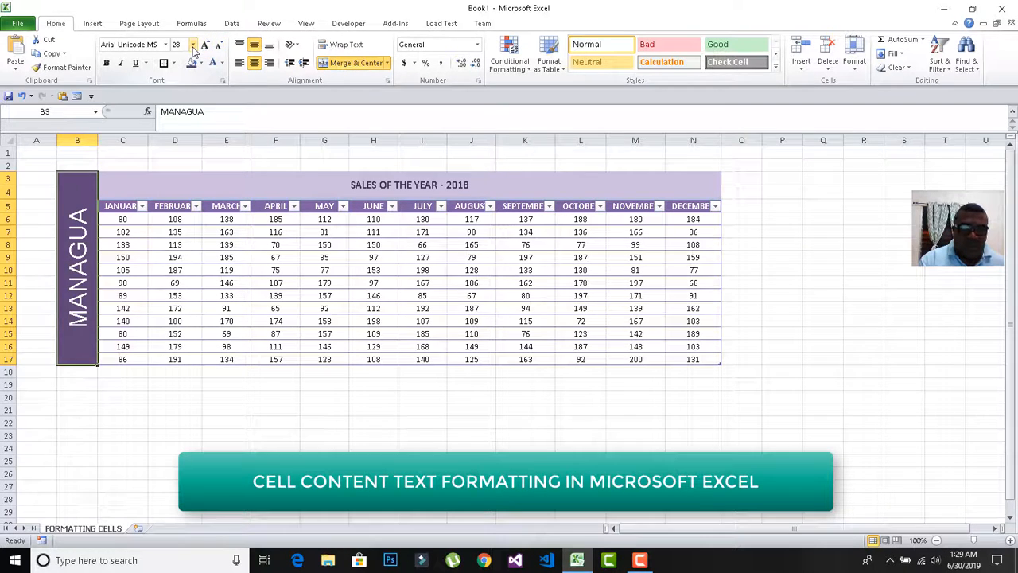
Try Vertical Text and Rotate Text Up on the MANAGUA label, and settle on Rotate Text Down.
left_click(294, 45)
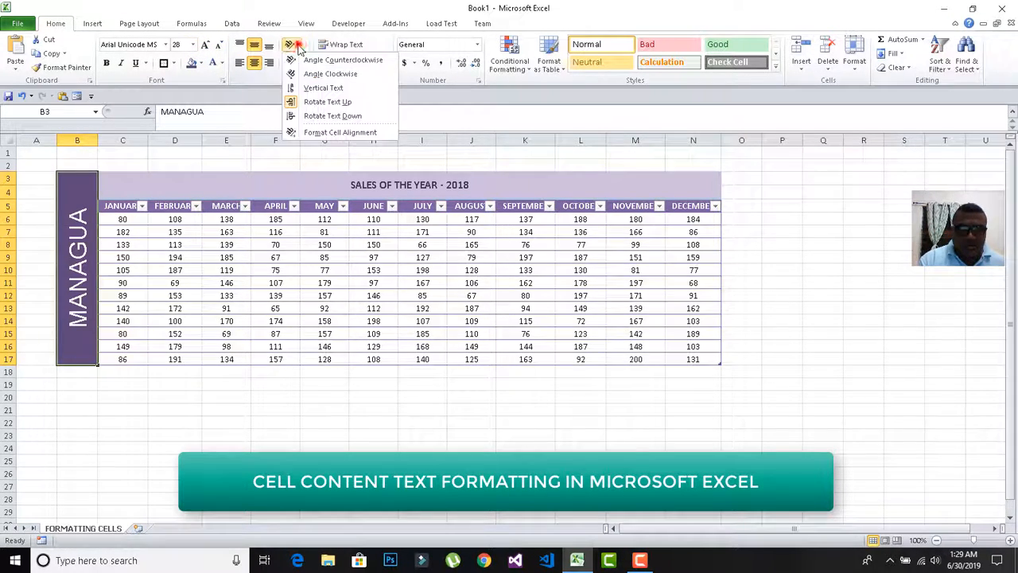
left_click(299, 88)
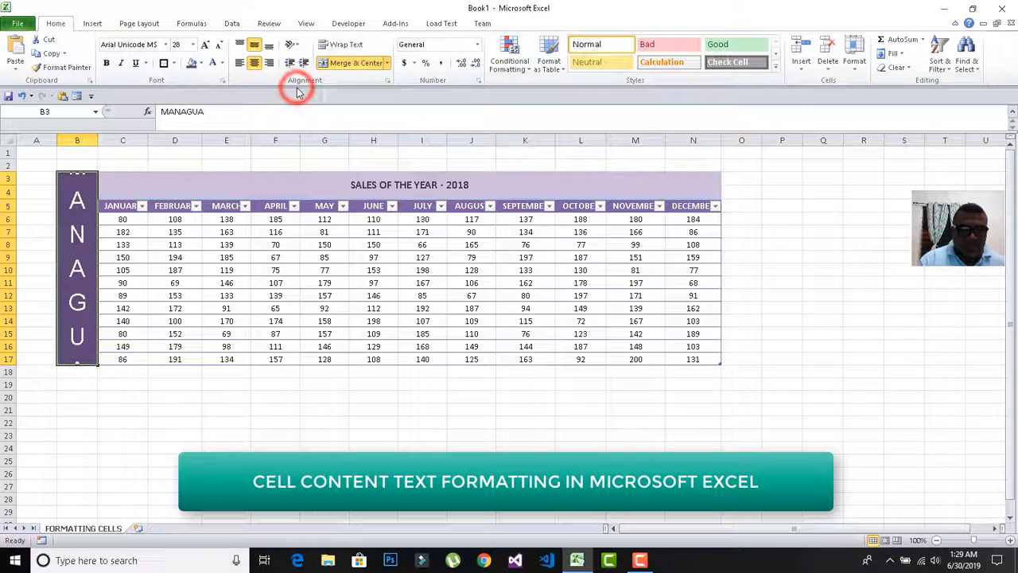
left_click(294, 45)
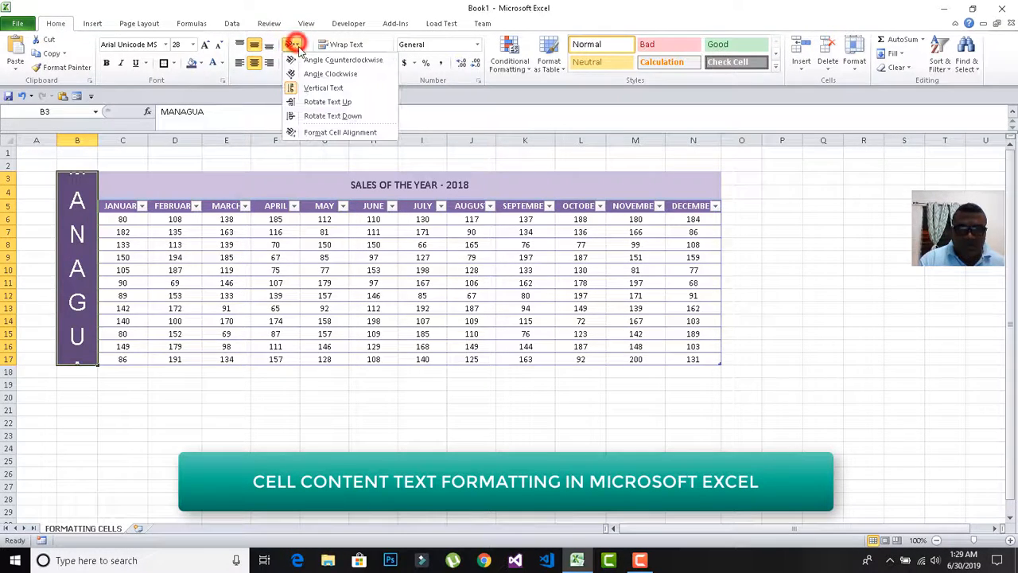
left_click(299, 103)
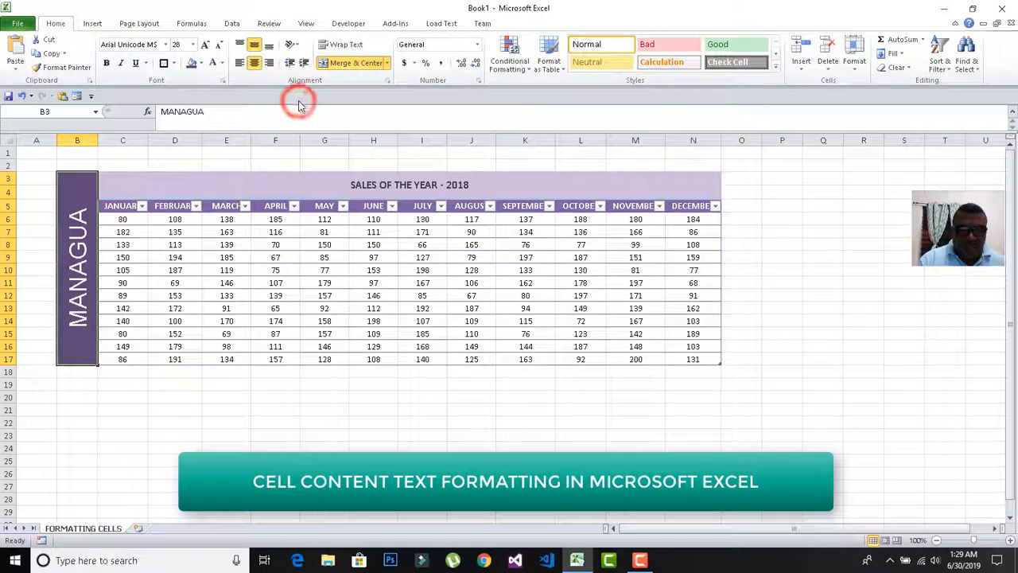
left_click(294, 44)
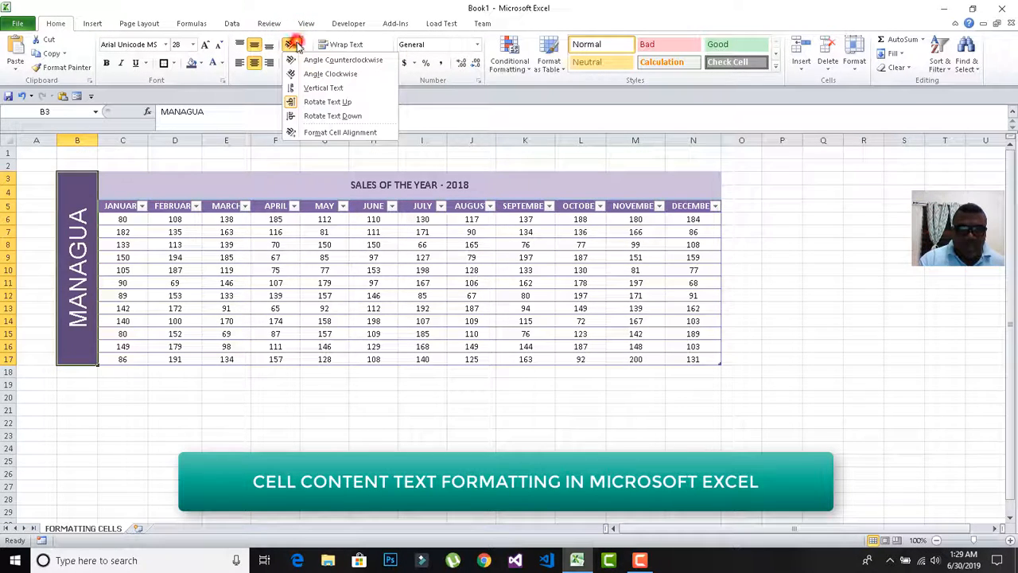
left_click(307, 115)
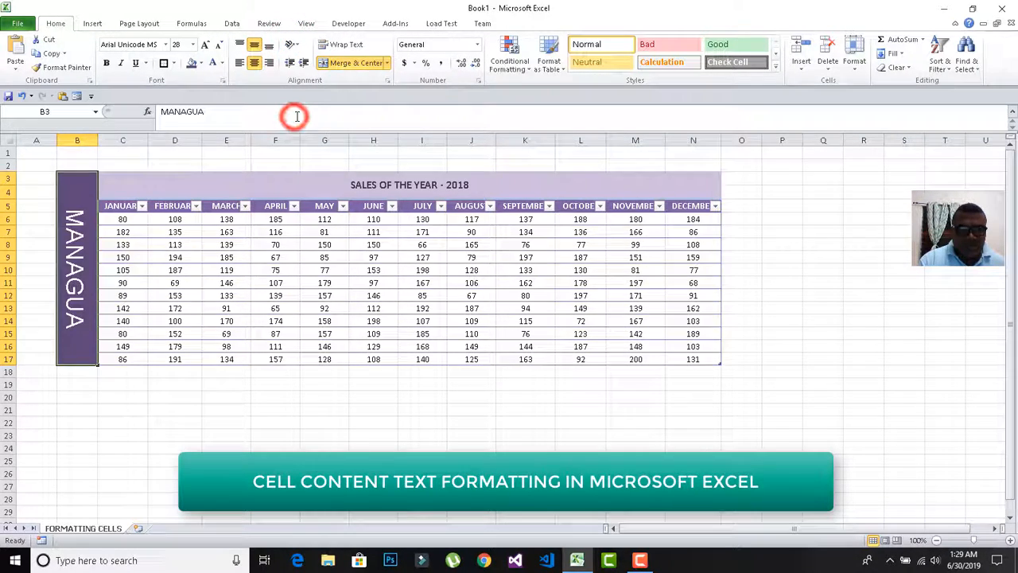
Try a custom orientation of -44 degrees on the MANAGUA cell, and undo it.
left_click(293, 44)
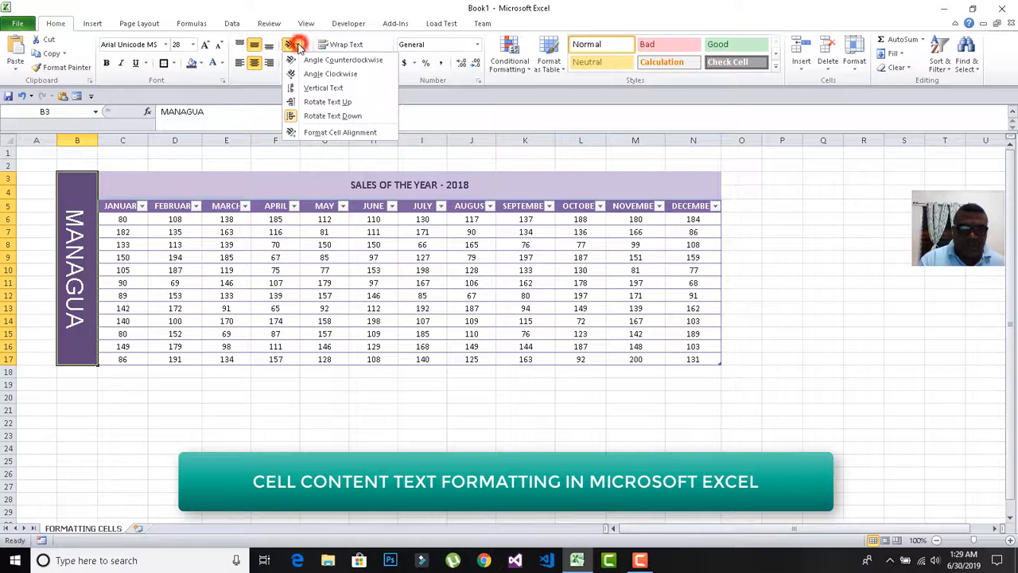
left_click(310, 127)
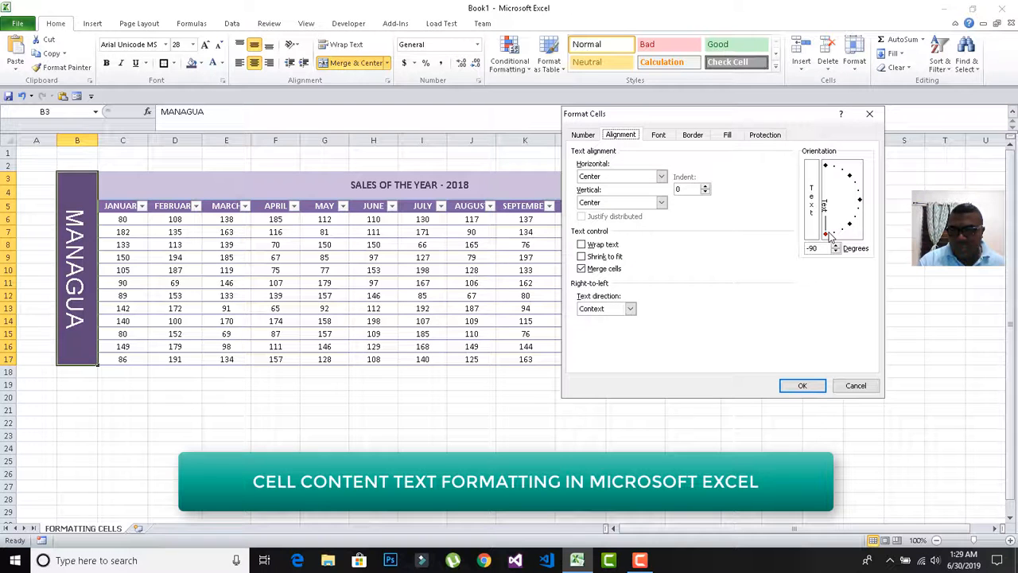
left_click_drag(825, 229, 847, 222)
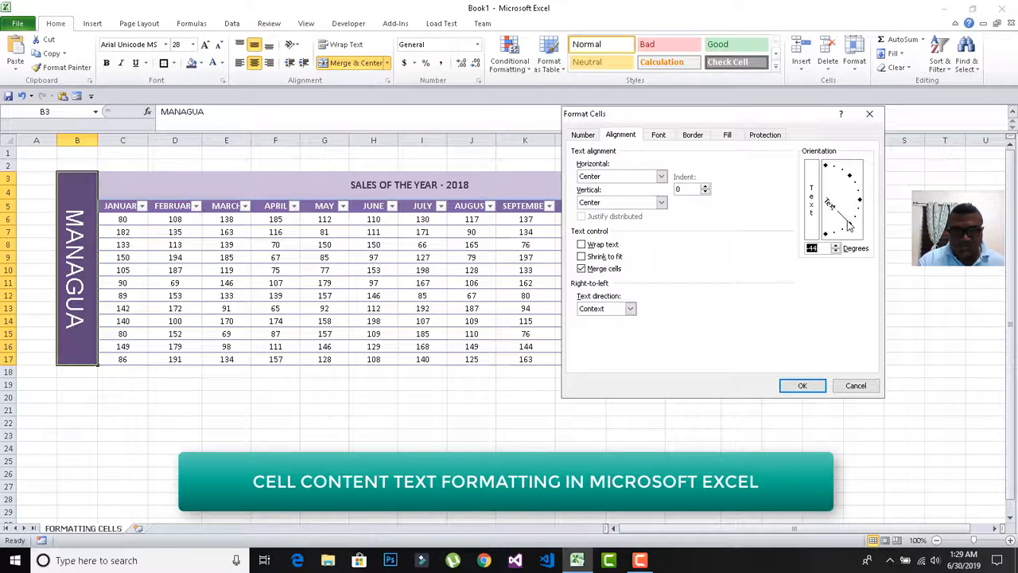
left_click(795, 384)
key("ctrl+z")
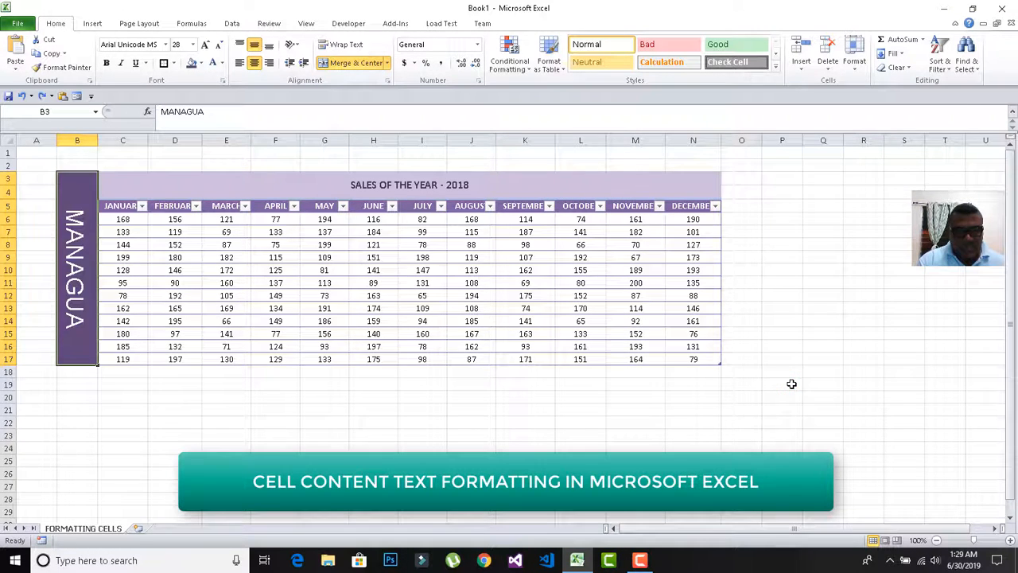
Examine the alignment, Shrink to fit and fill options in the cell formatting settings of the MANAGUA label.
left_click(296, 45)
left_click(310, 132)
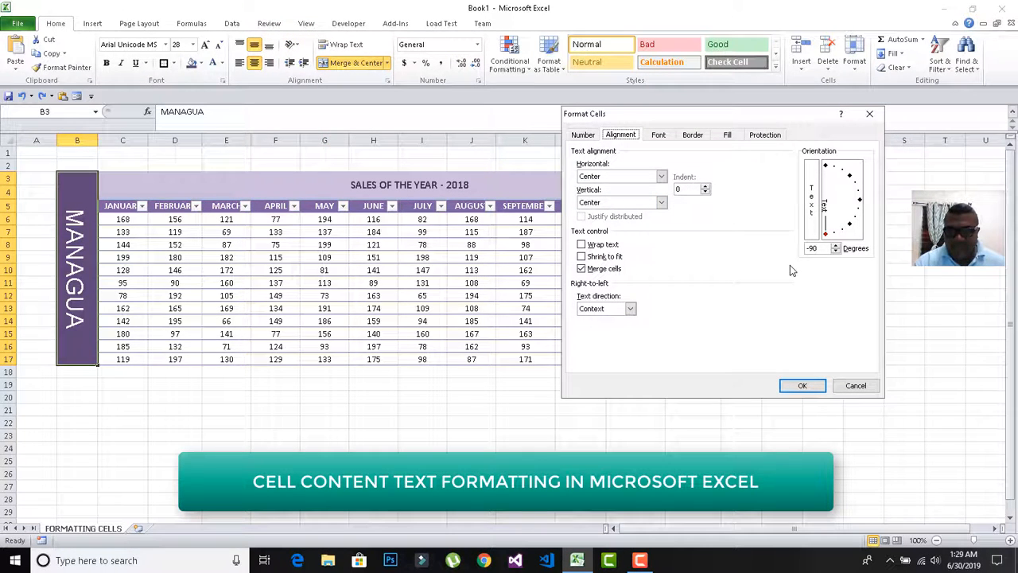
left_click(582, 257)
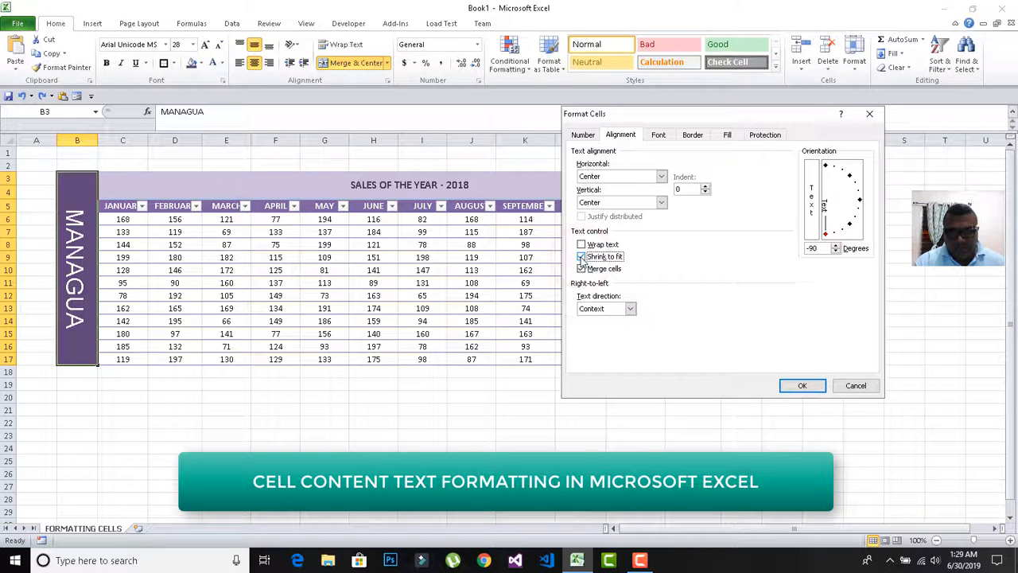
left_click(581, 257)
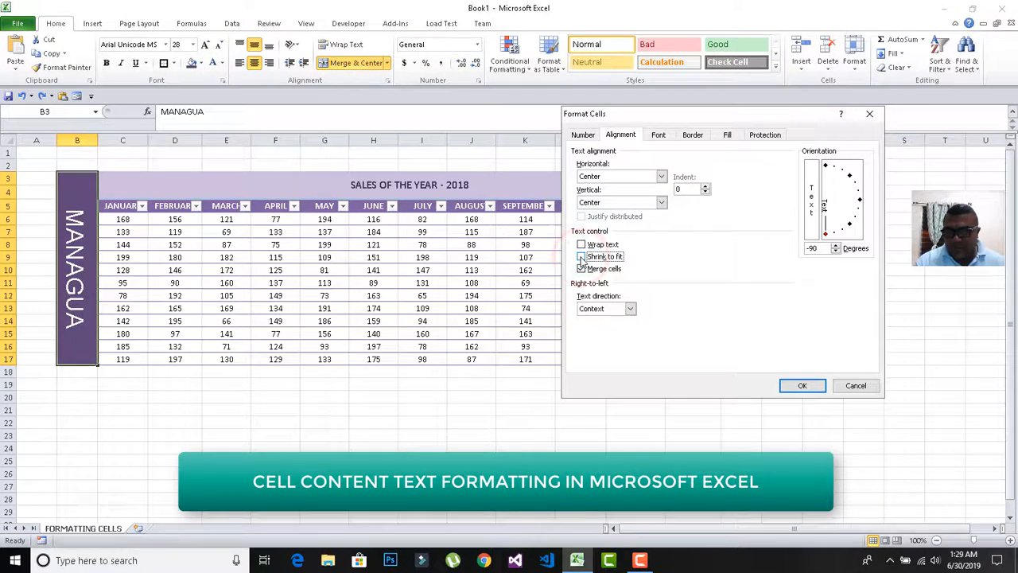
left_click(727, 134)
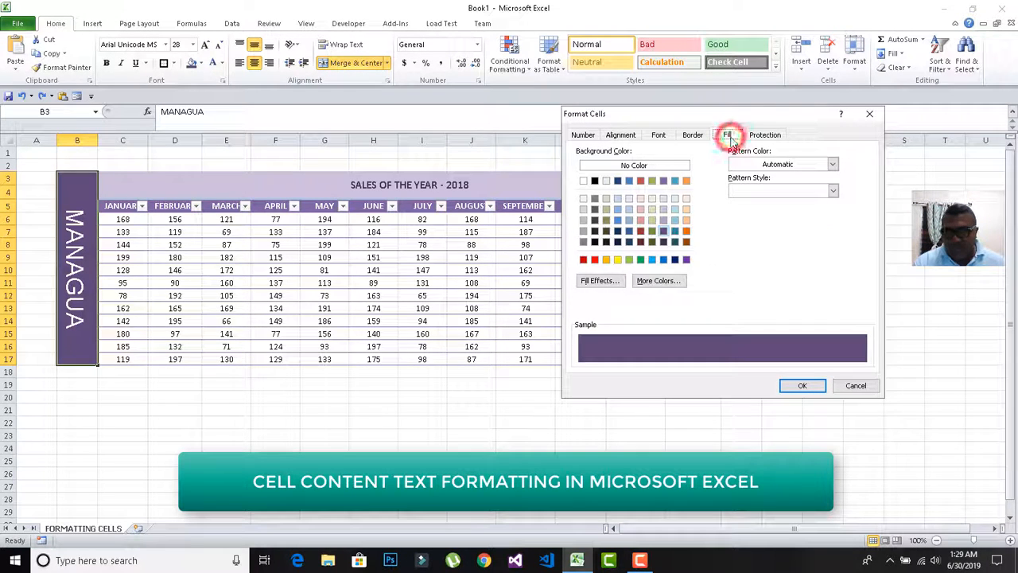
left_click(618, 135)
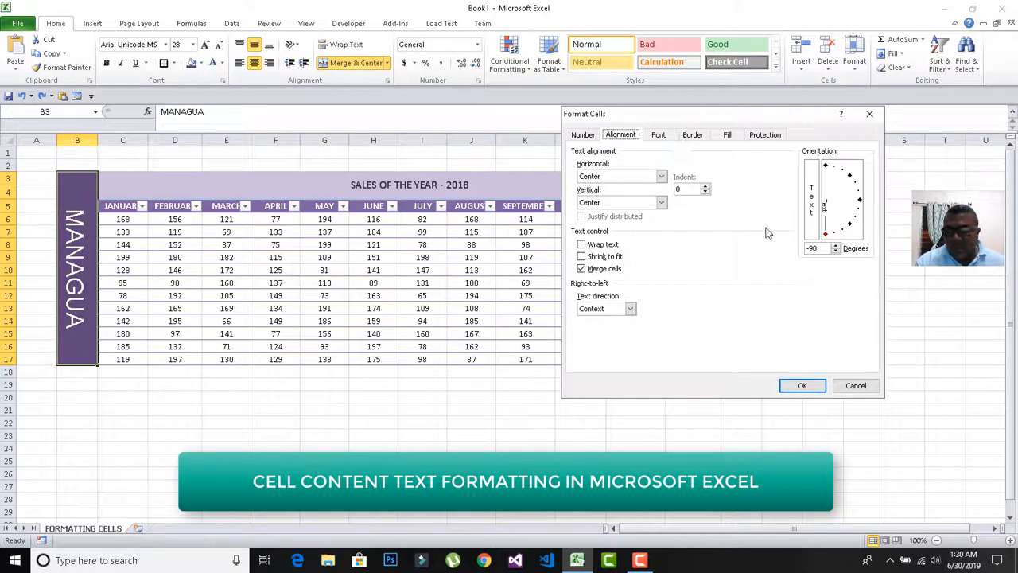
left_click(857, 386)
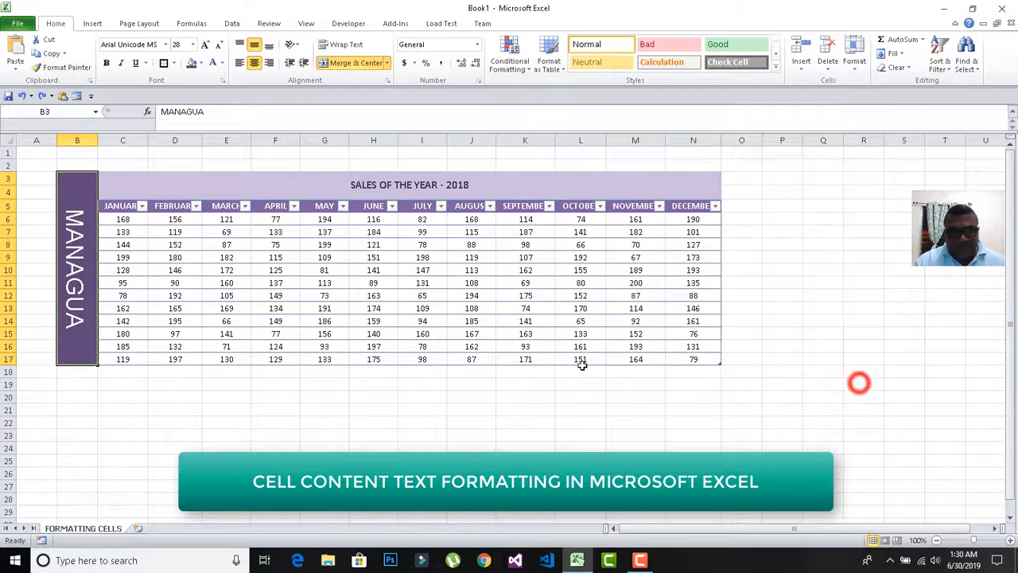
Set the MANAGUA label's orientation to Rotate Text Up.
left_click(298, 46)
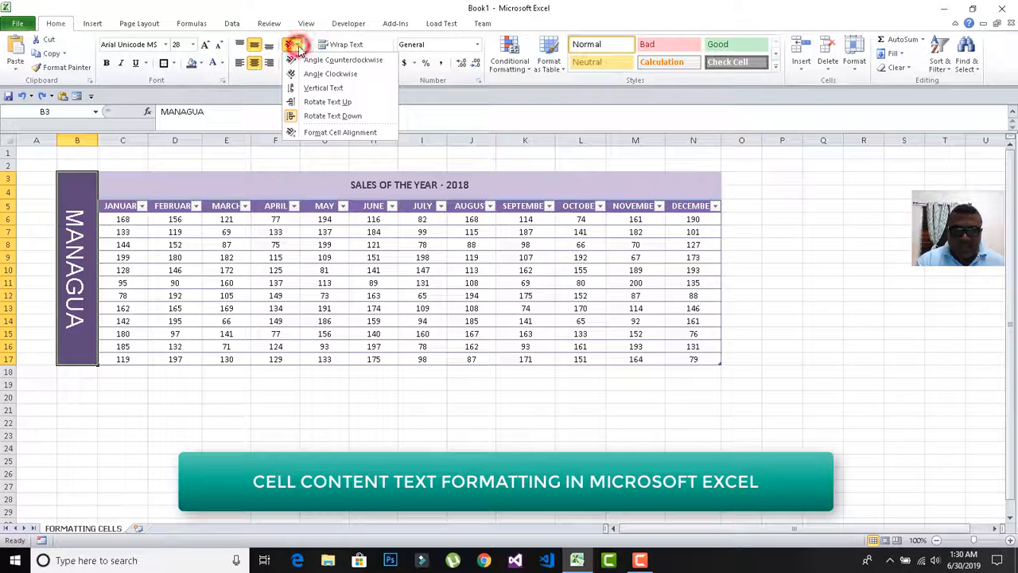
left_click(295, 103)
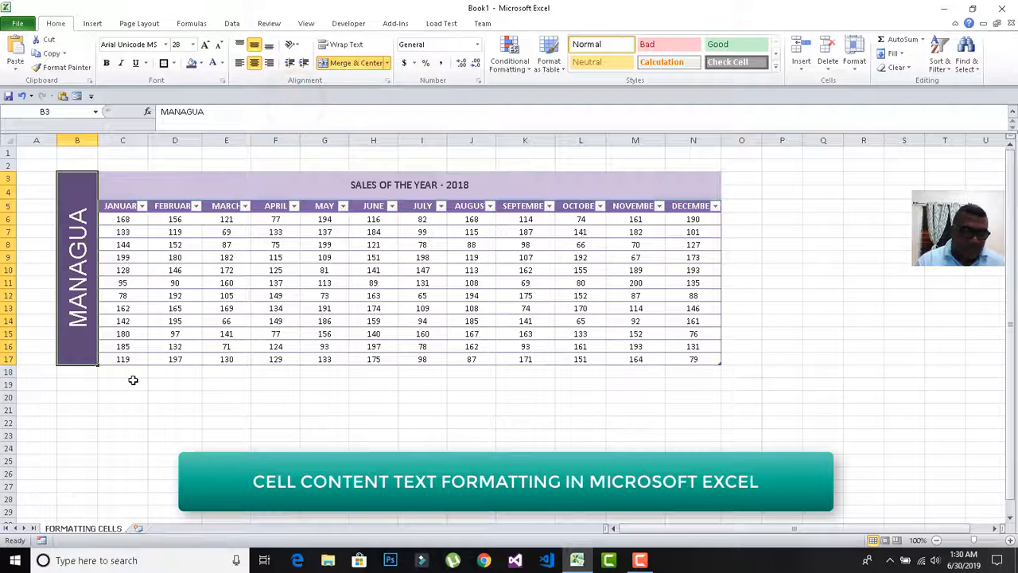
left_click(140, 421)
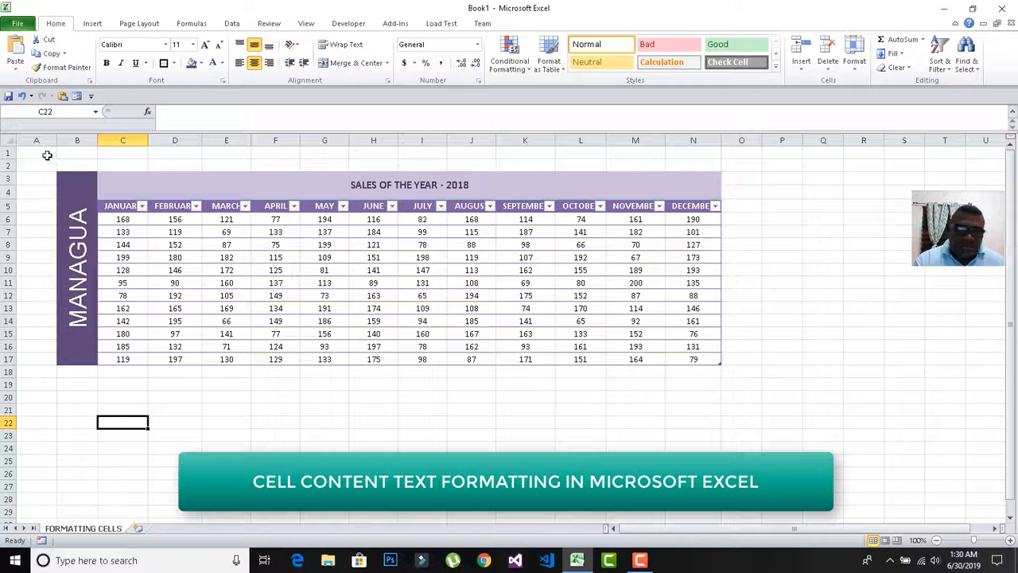
Hide the worksheet gridlines around the sales table.
left_click(305, 23)
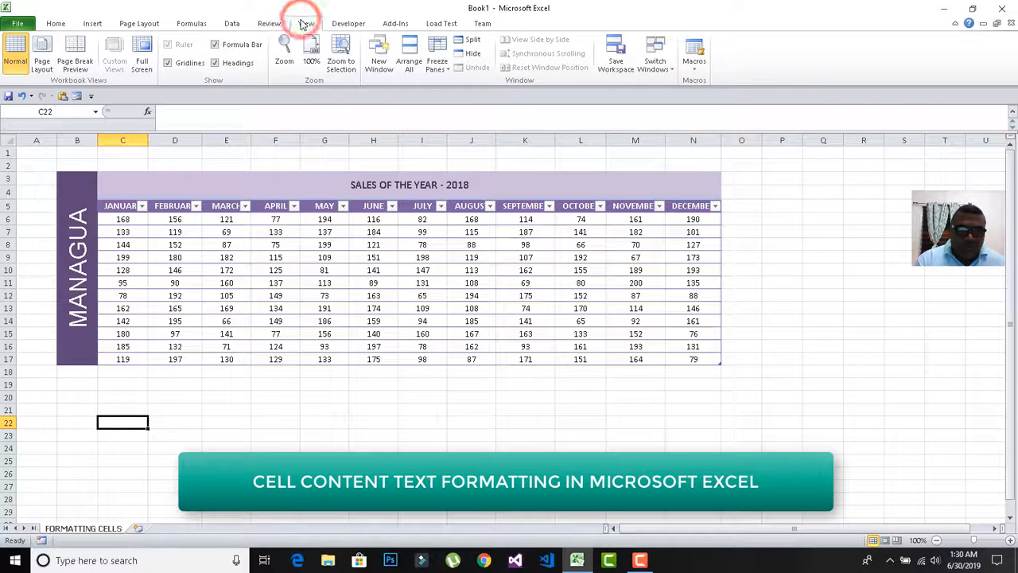
left_click(167, 64)
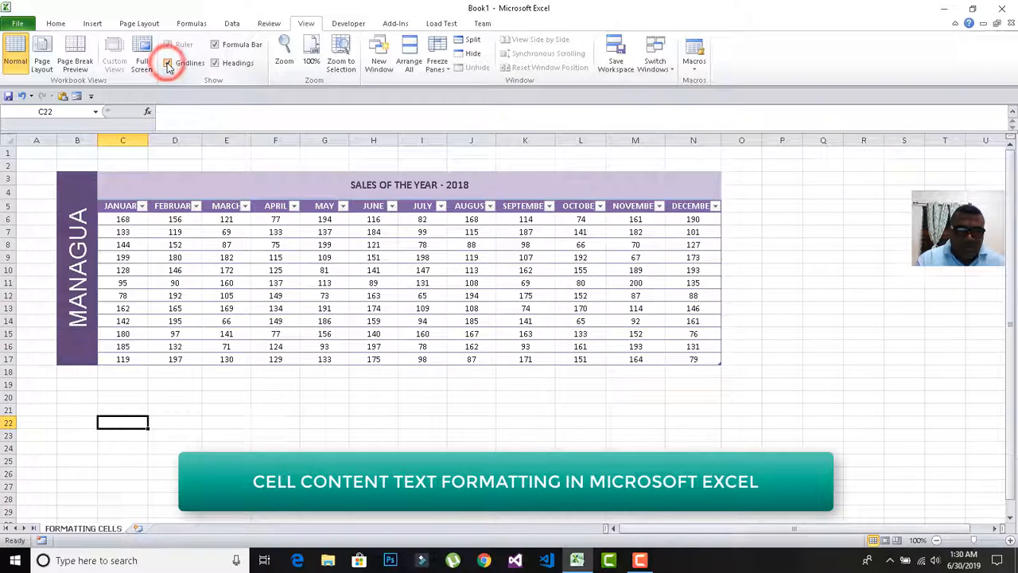
left_click(240, 437)
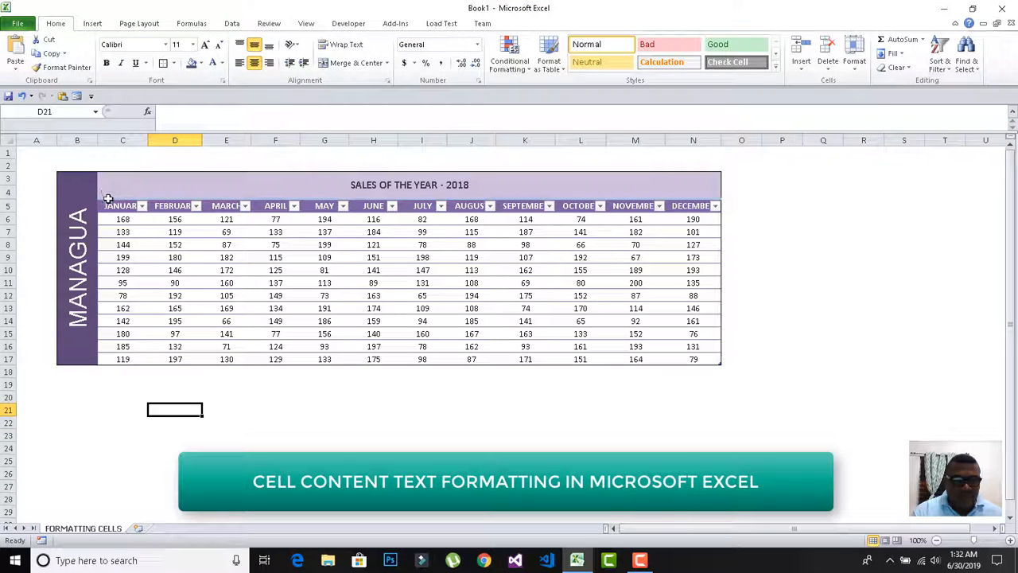
Turn off filtering on the month header row C5:N5 to remove its filter arrows.
left_click_drag(110, 206, 696, 205)
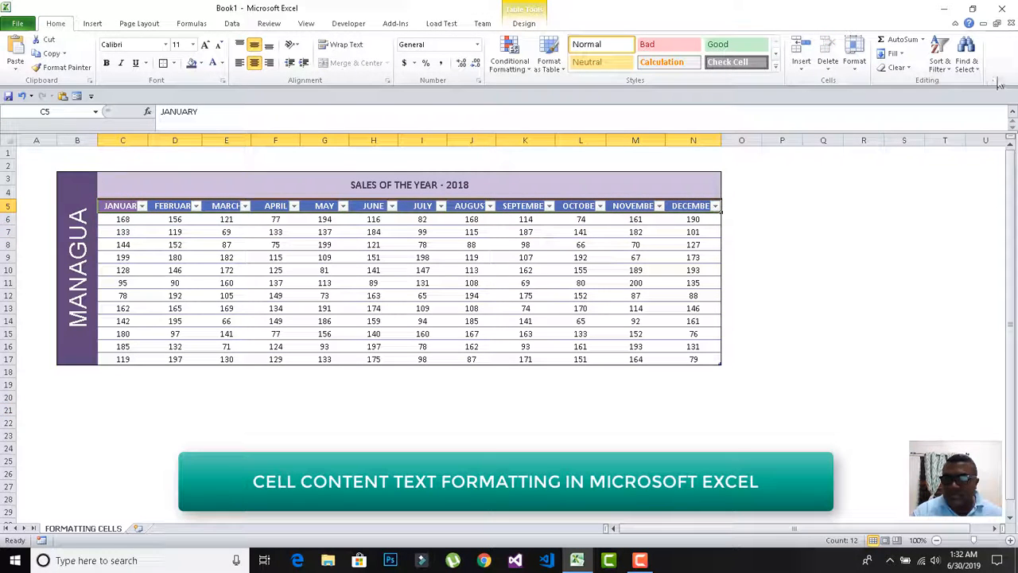
left_click(940, 72)
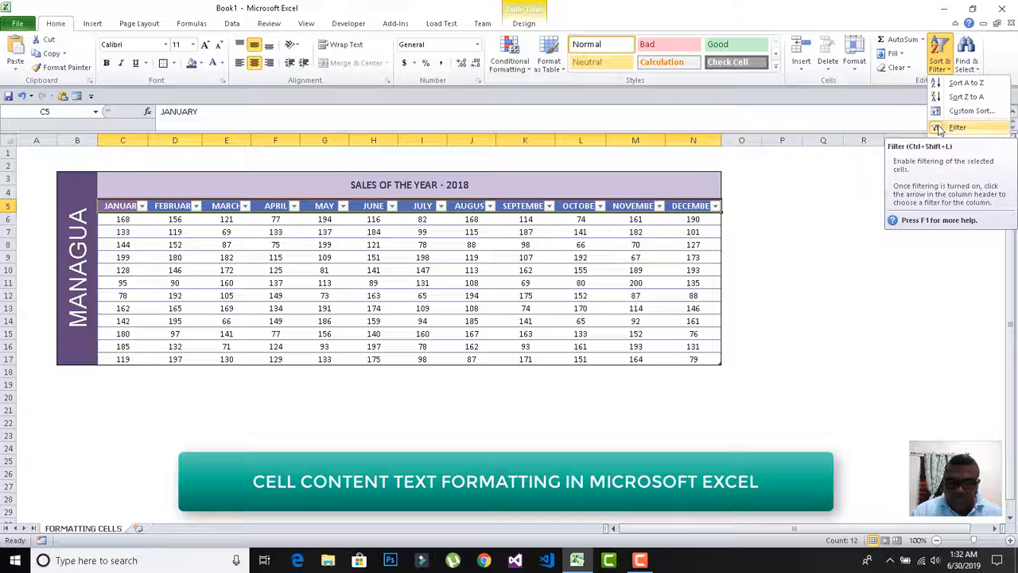
left_click(940, 129)
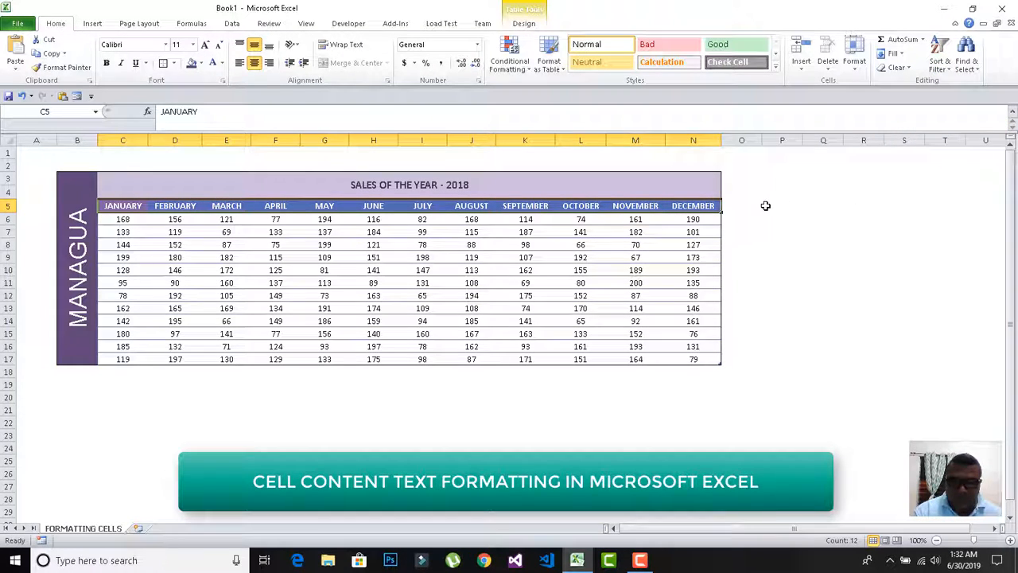
Toggle the month header row's filter arrows on and off again, ending with them off.
key("ctrl+shift+l")
key("ctrl+shift+l")
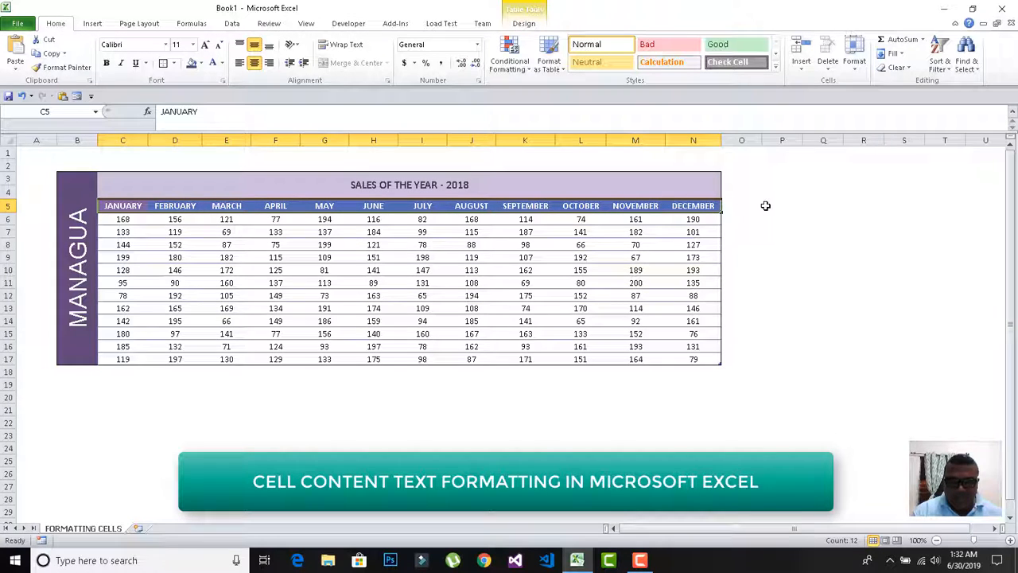
key("ctrl+shift+l")
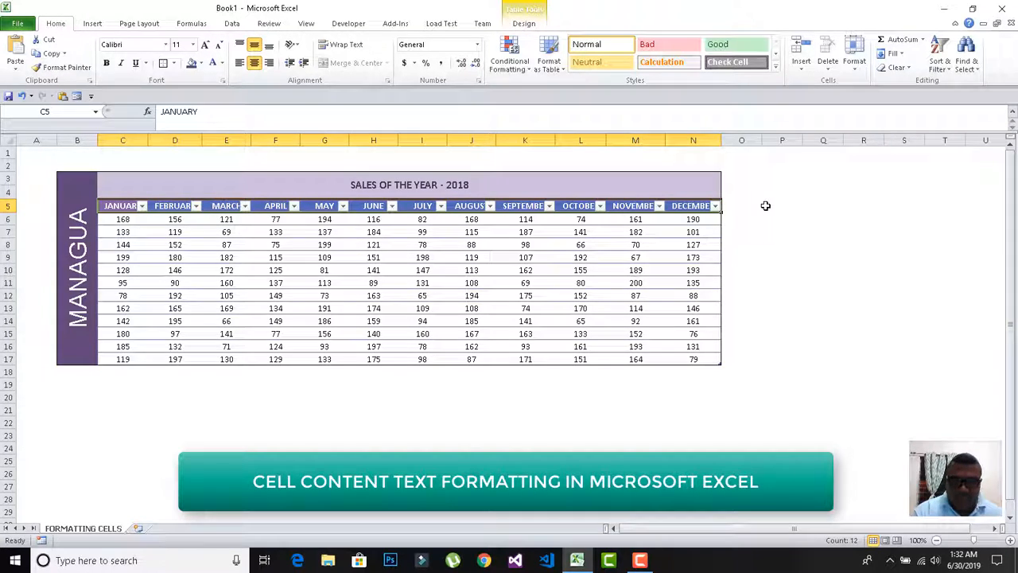
key("ctrl+shift+l")
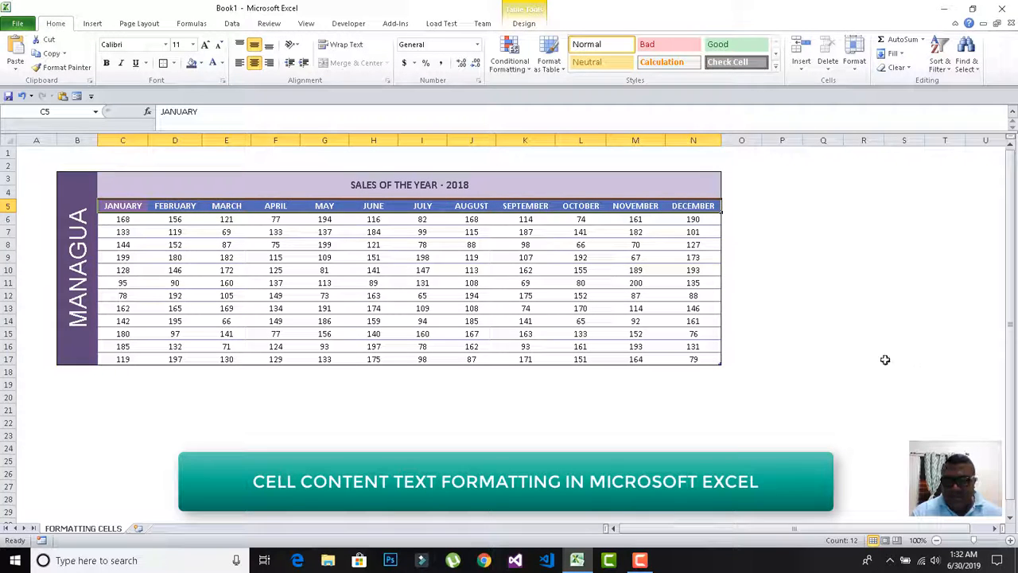
left_click(855, 350)
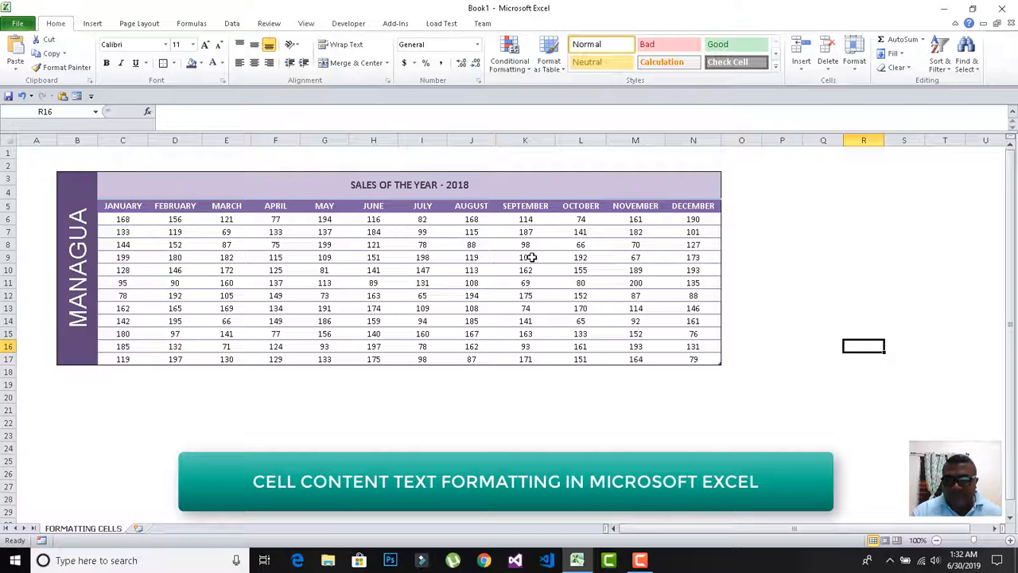
left_click(691, 221)
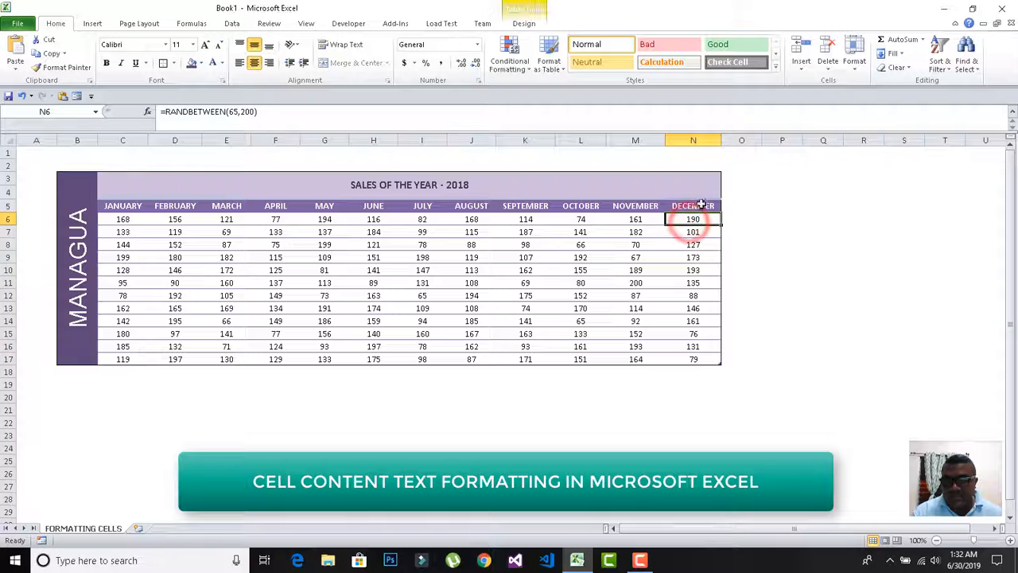
left_click(775, 69)
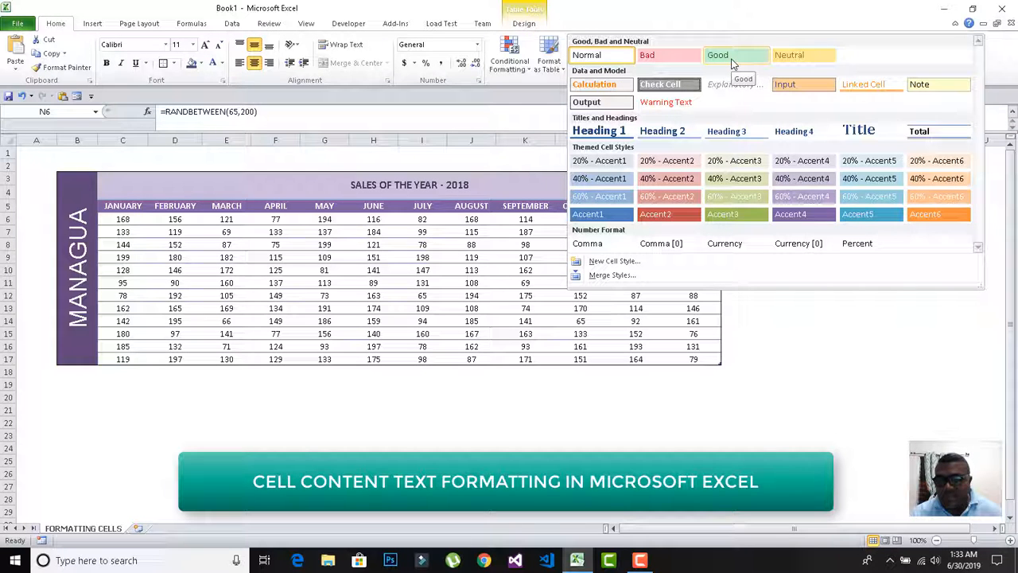
left_click(920, 350)
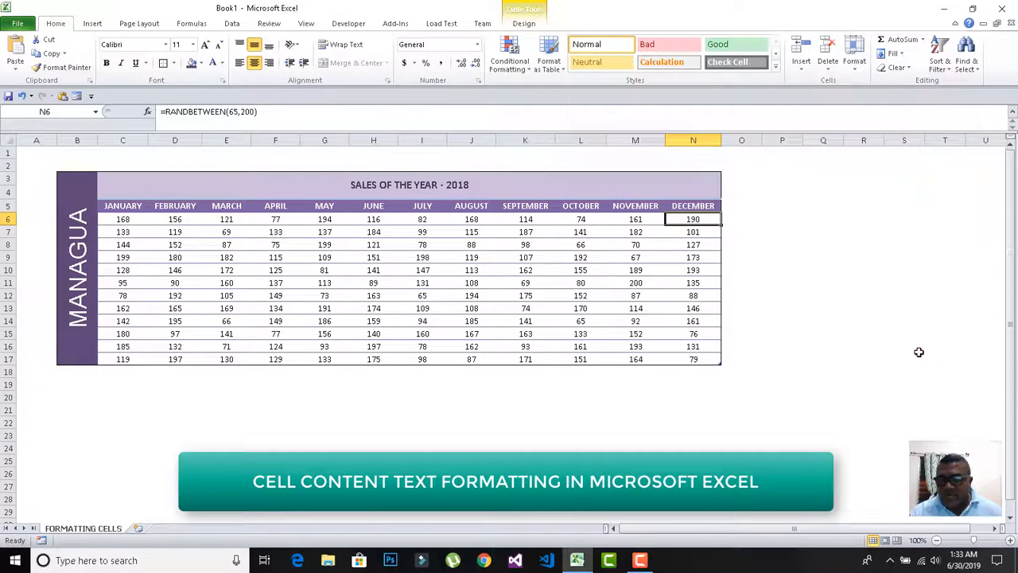
Apply the 20% - Accent1 cell style to the monthly sales figures in C6:N17.
left_click_drag(125, 219, 683, 358)
left_click(776, 69)
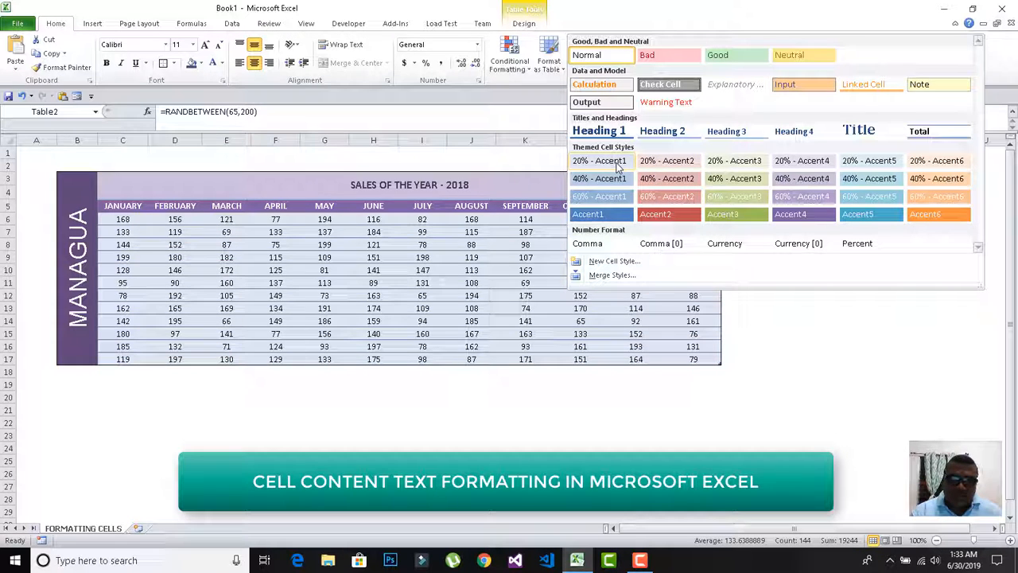
left_click(617, 163)
left_click(218, 416)
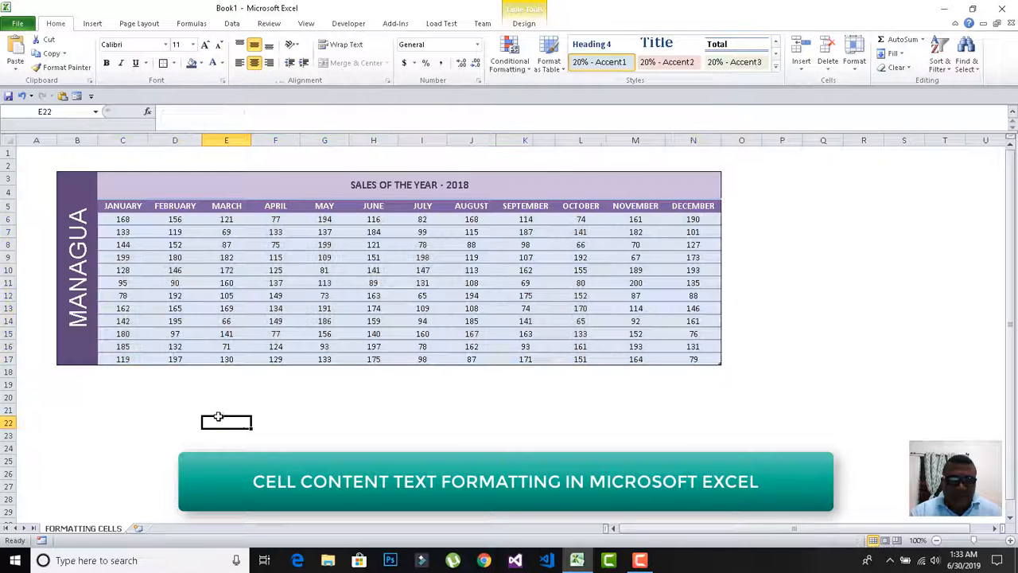
left_click(218, 417)
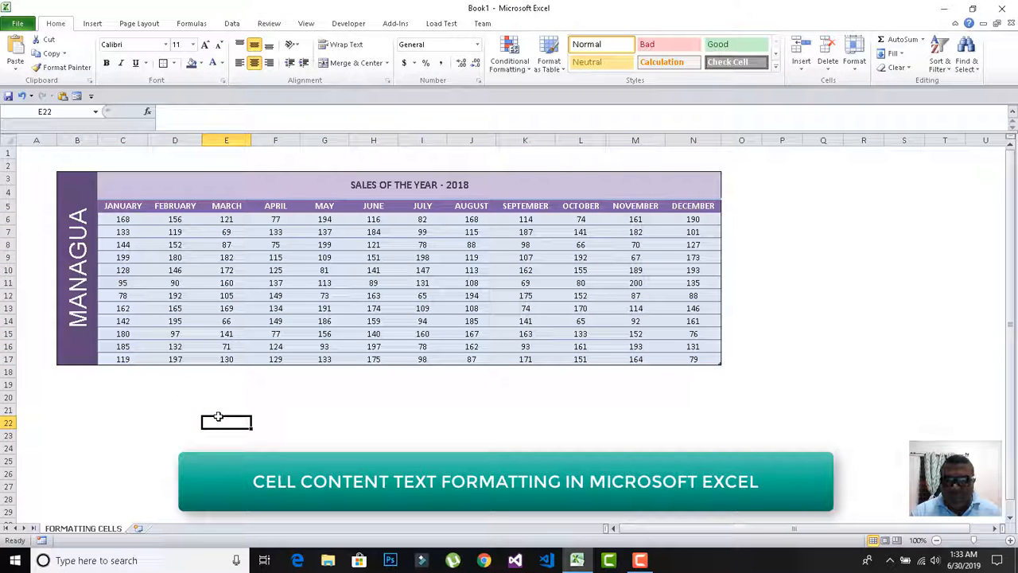